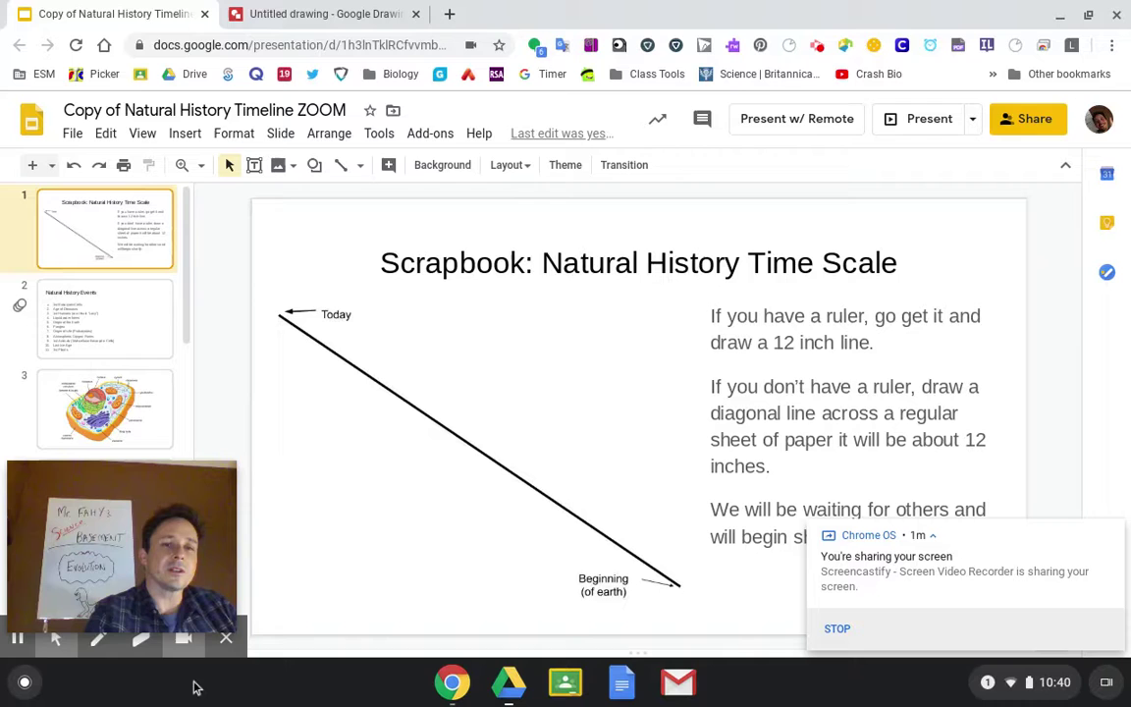
# Start presenting from slide 2, 'Natural History Events'
pyautogui.click(18, 641)
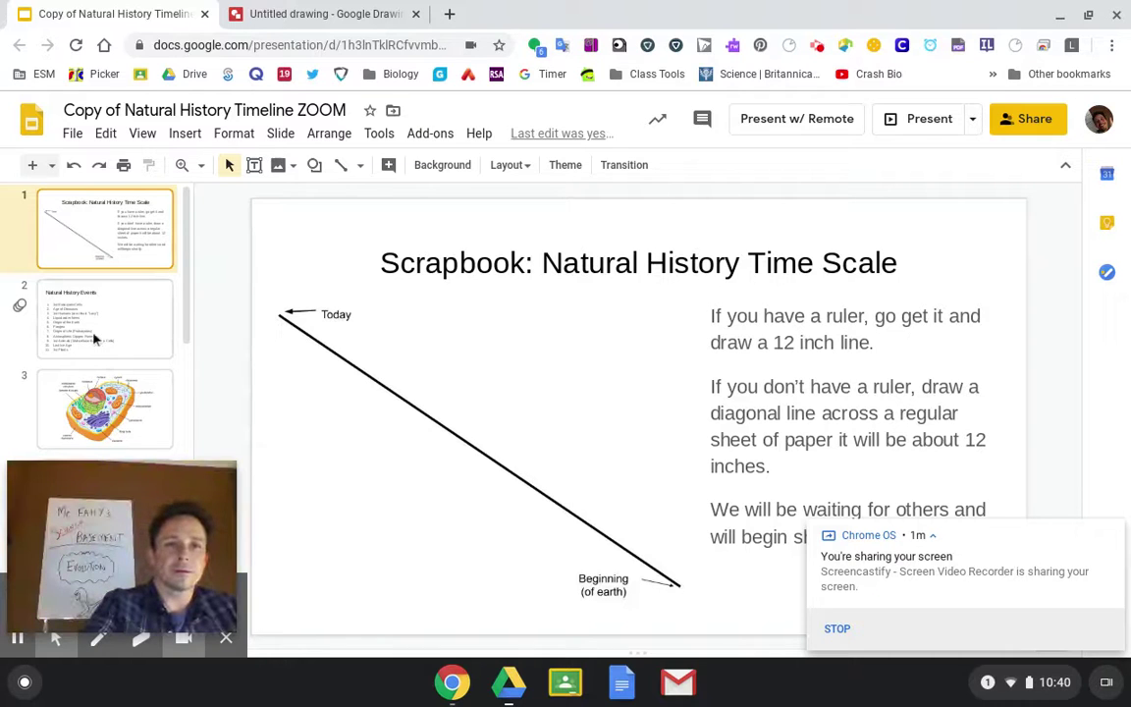
pyautogui.press('Down')
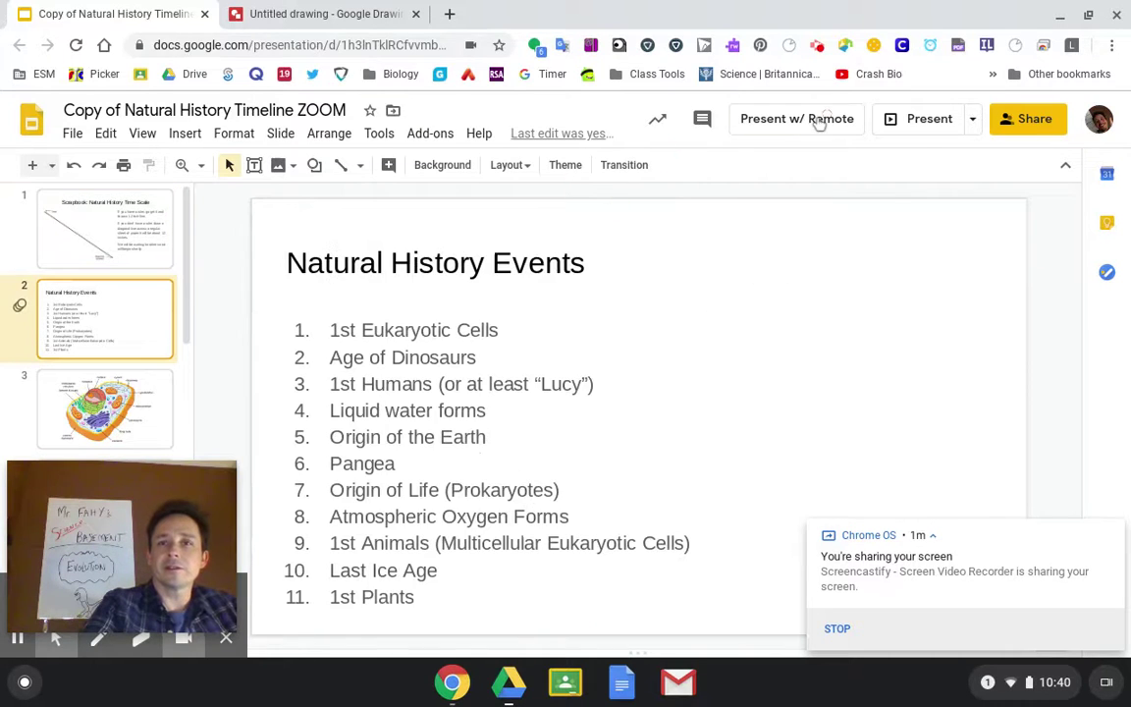
pyautogui.click(923, 120)
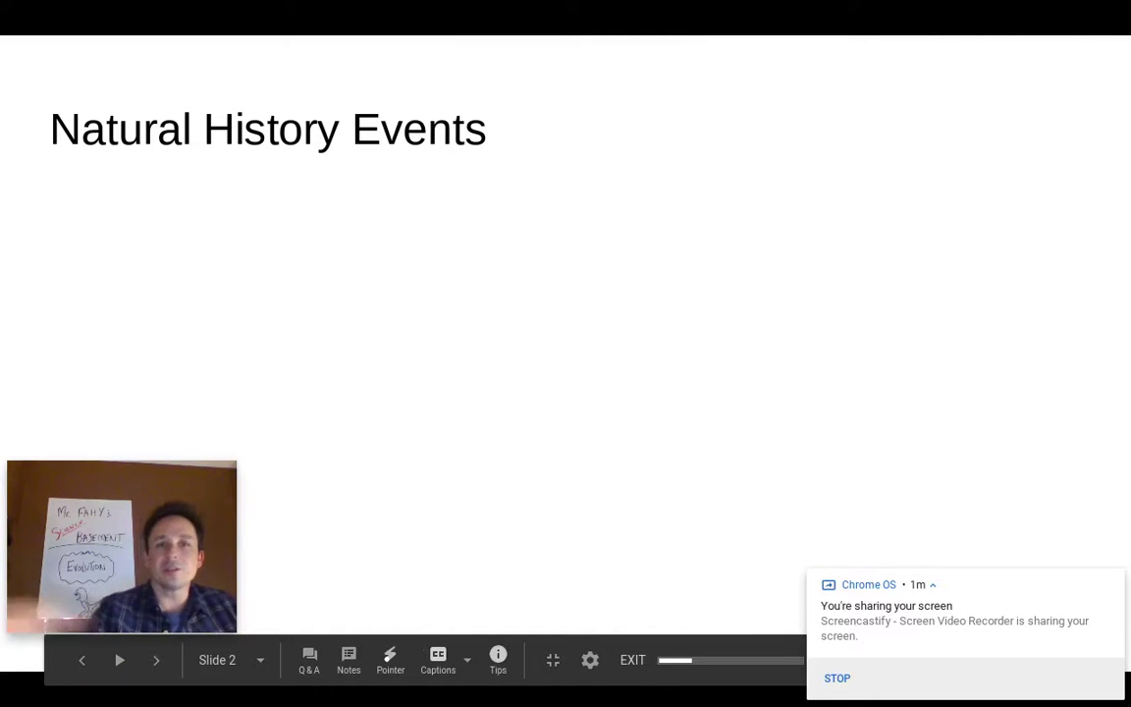
pyautogui.moveTo(190, 555)
pyautogui.click(154, 535)
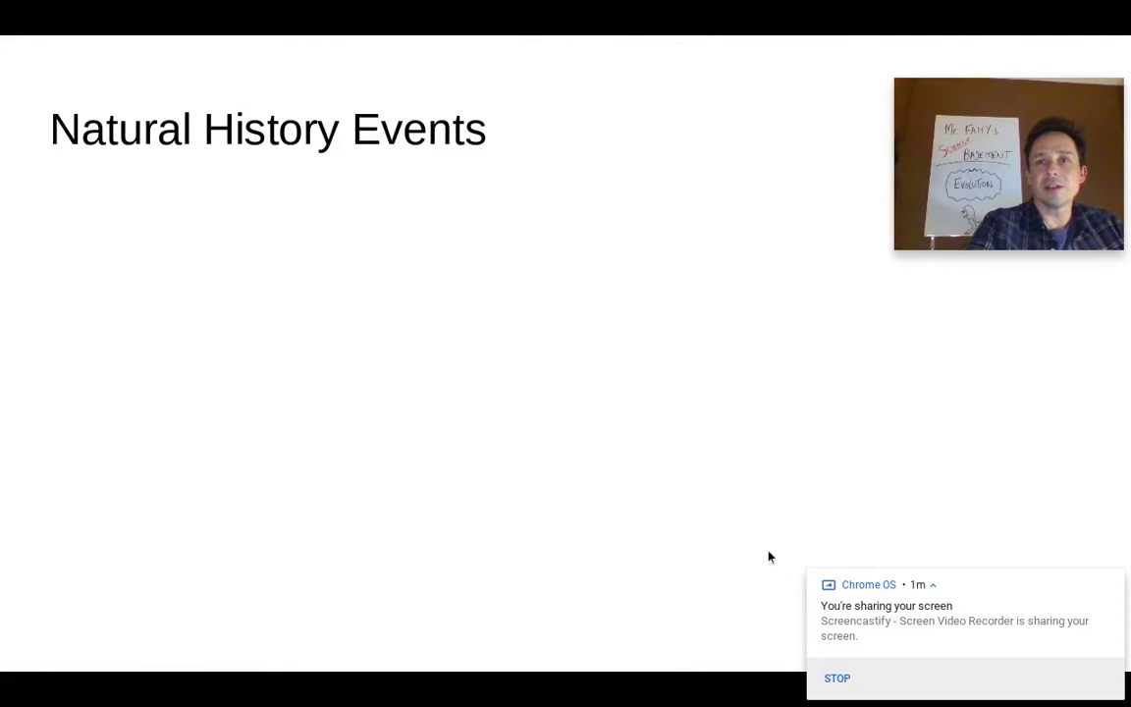
# Reveal 1st Eukaryotic Cells, Age of Dinosaurs, 1st Humans, Liquid water forms and Origin of the Earth
pyautogui.click(853, 506)
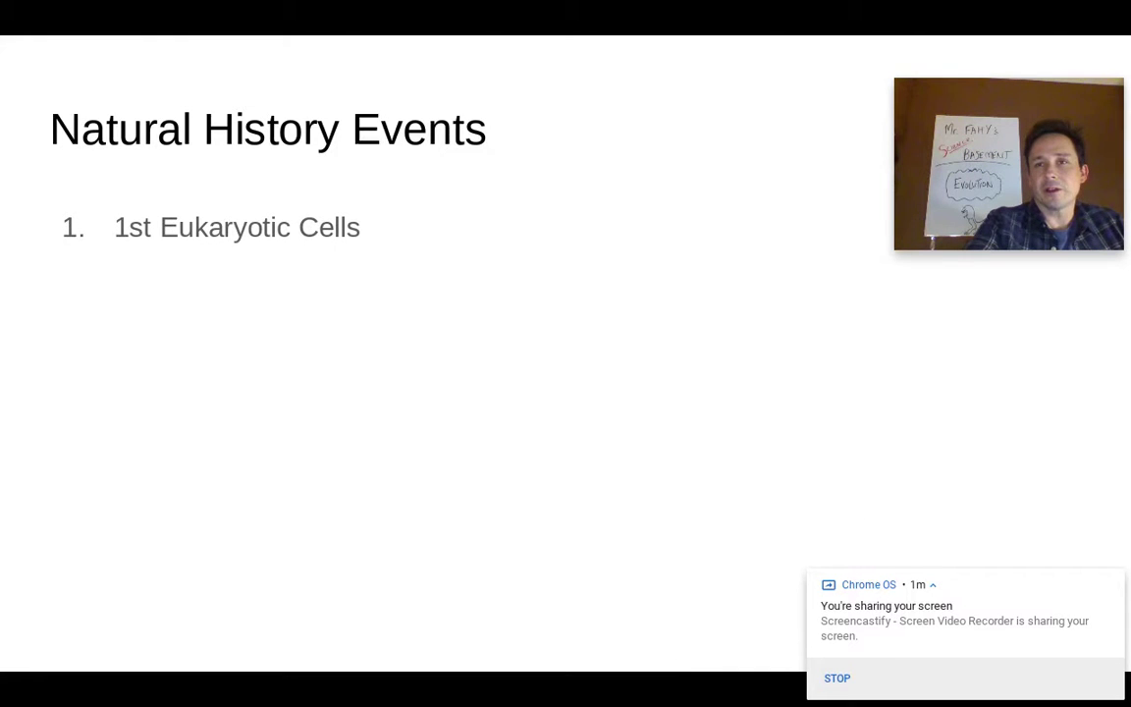
pyautogui.click(739, 474)
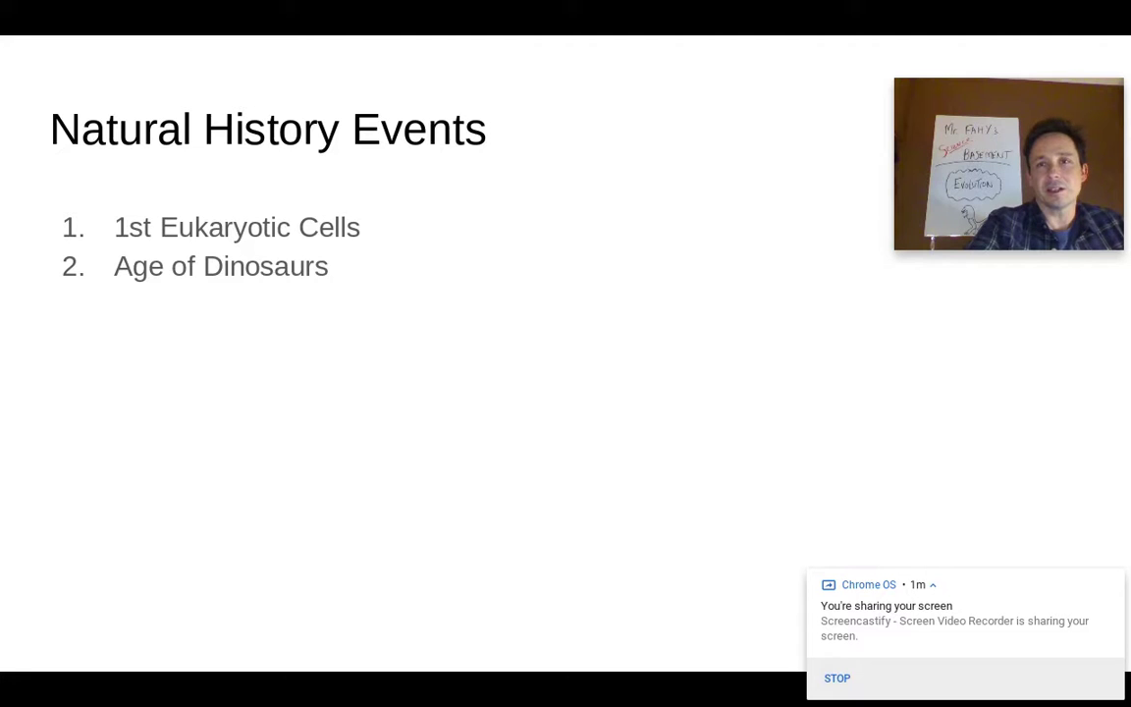
pyautogui.click(713, 470)
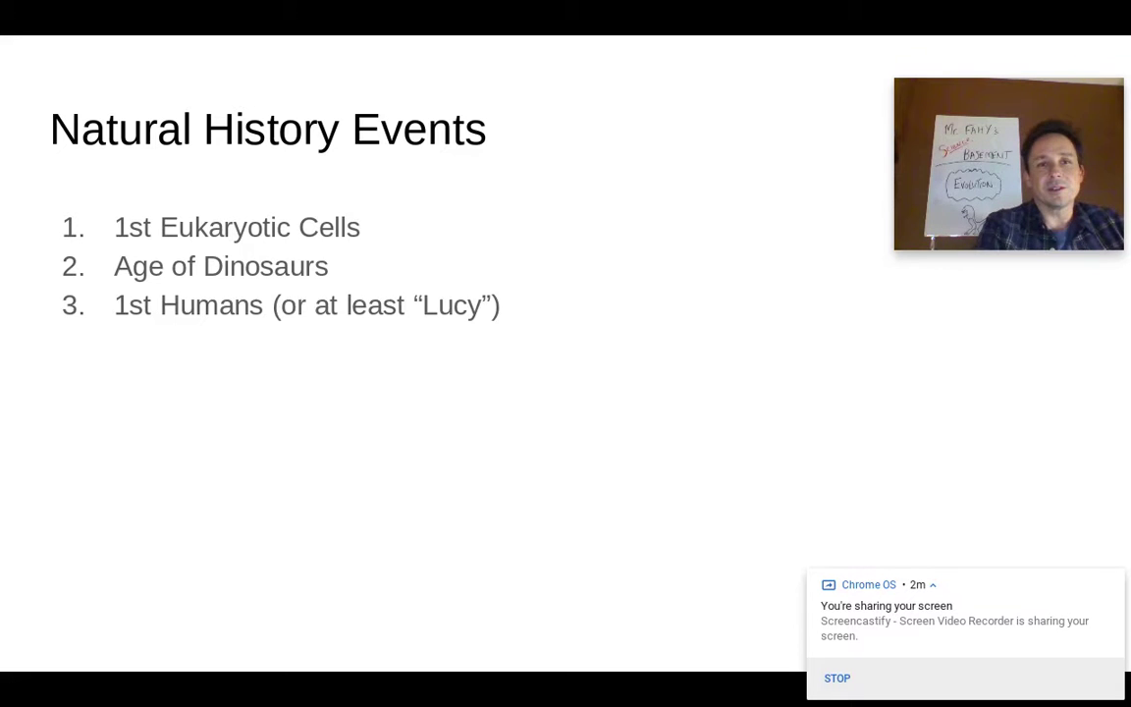
pyautogui.press('Right')
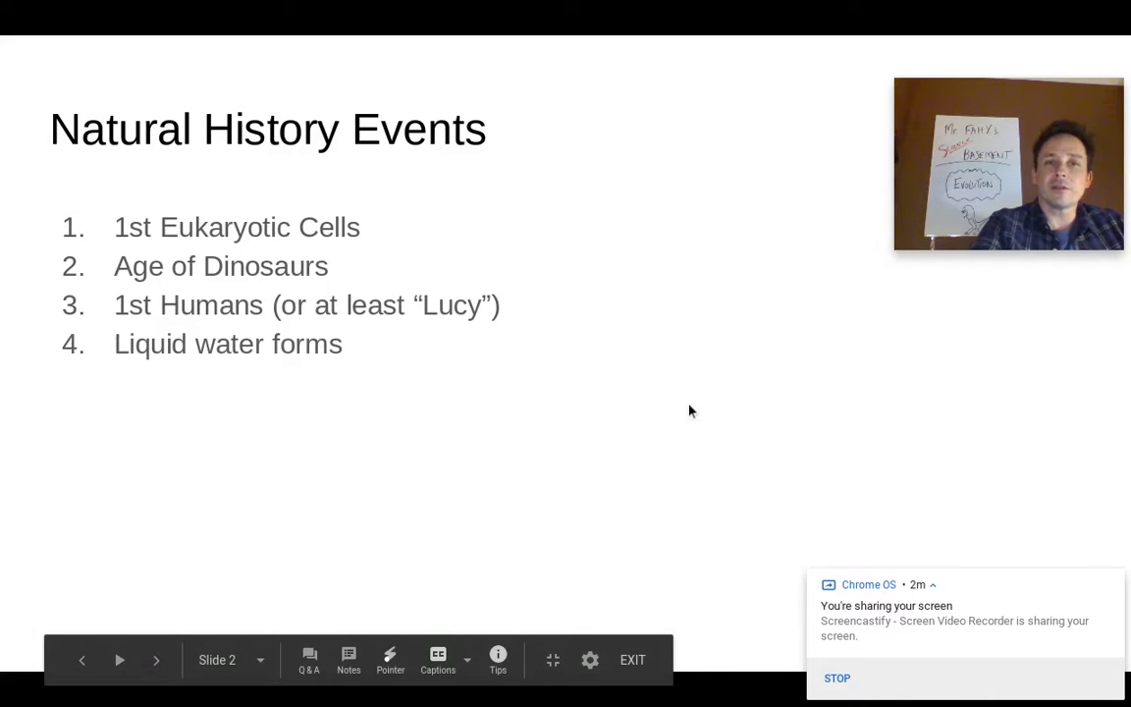
pyautogui.press('Right')
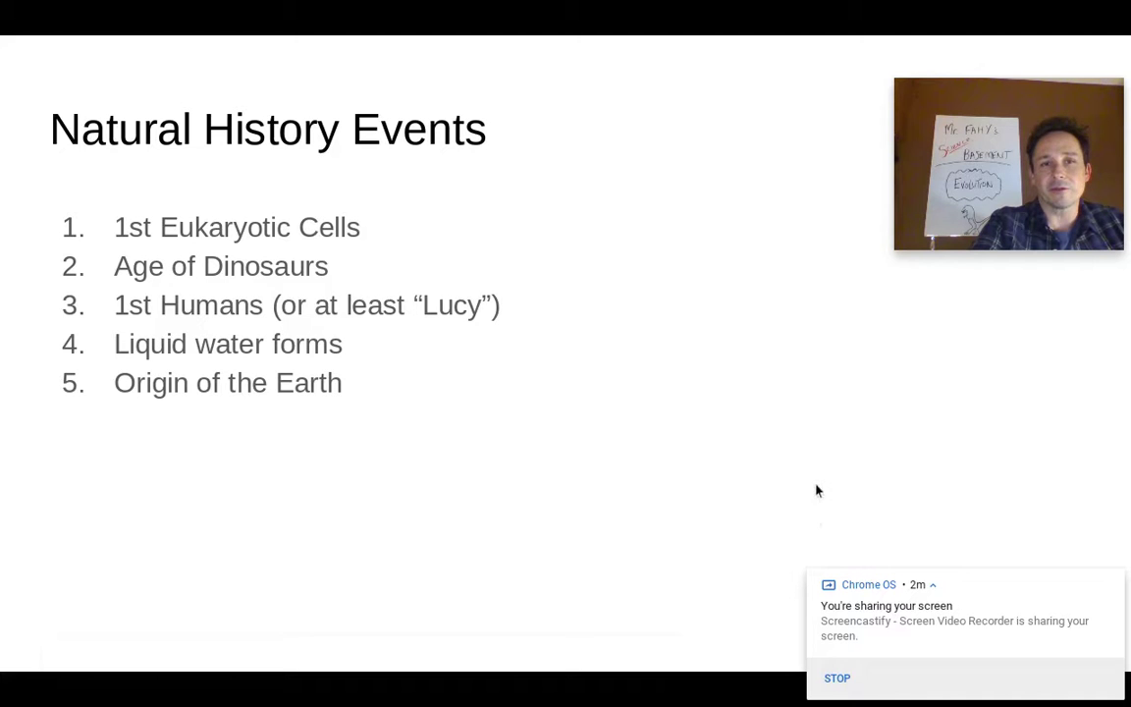
# Reveal Pangea, Origin of Life, Atmospheric Oxygen Forms, 1st Animals, Last Ice Age and 1st Plants
pyautogui.press('Right')
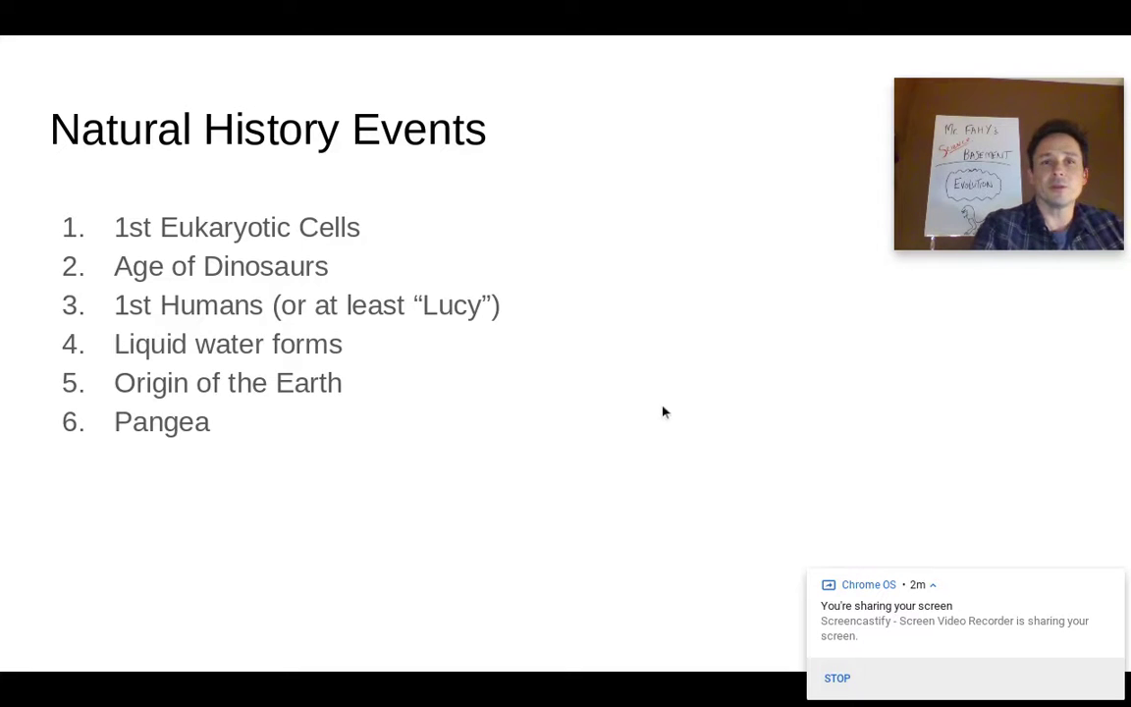
pyautogui.press('Right')
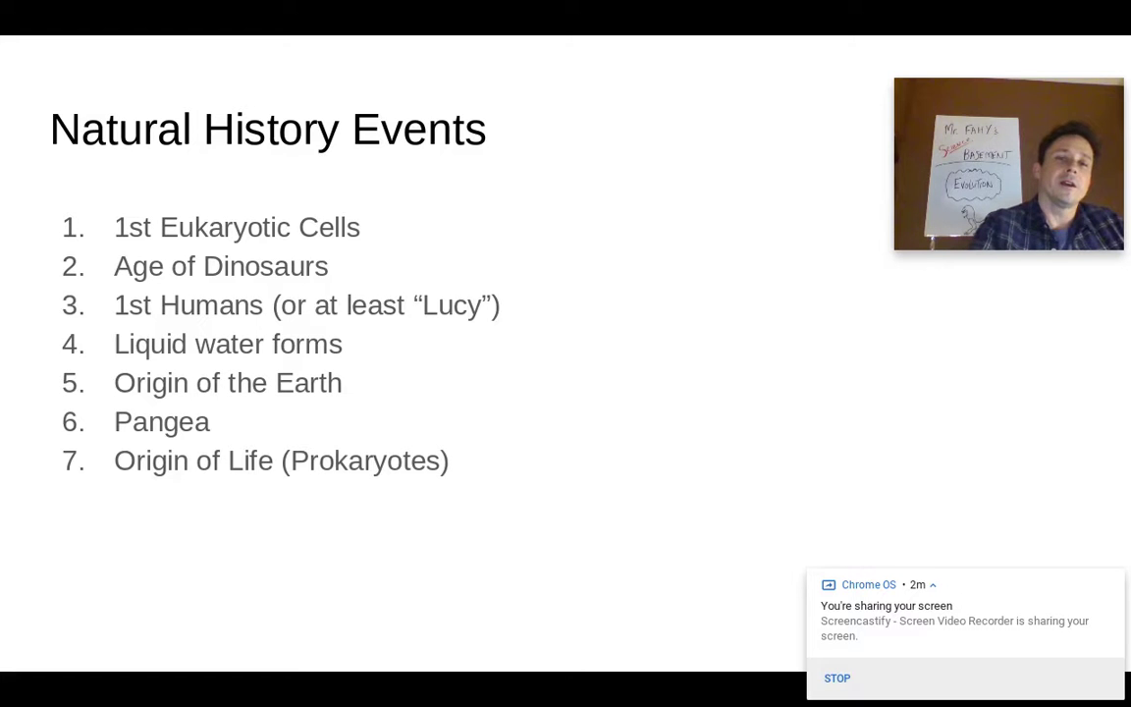
pyautogui.press('Right')
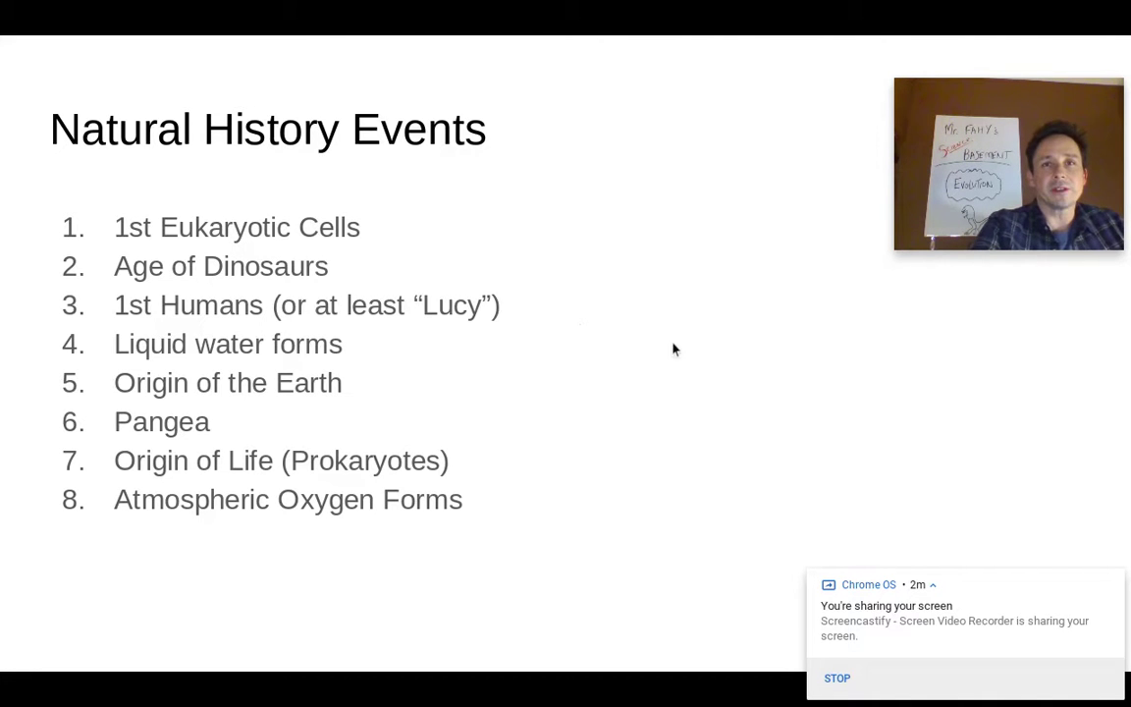
pyautogui.click(721, 411)
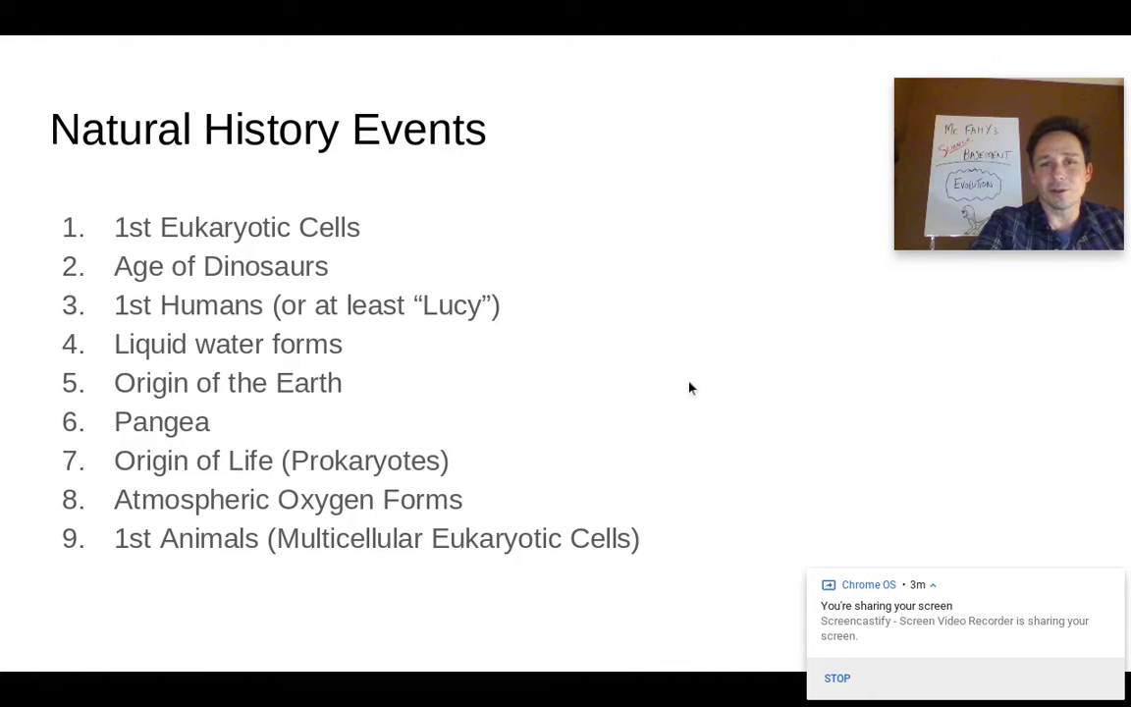
pyautogui.press('Right')
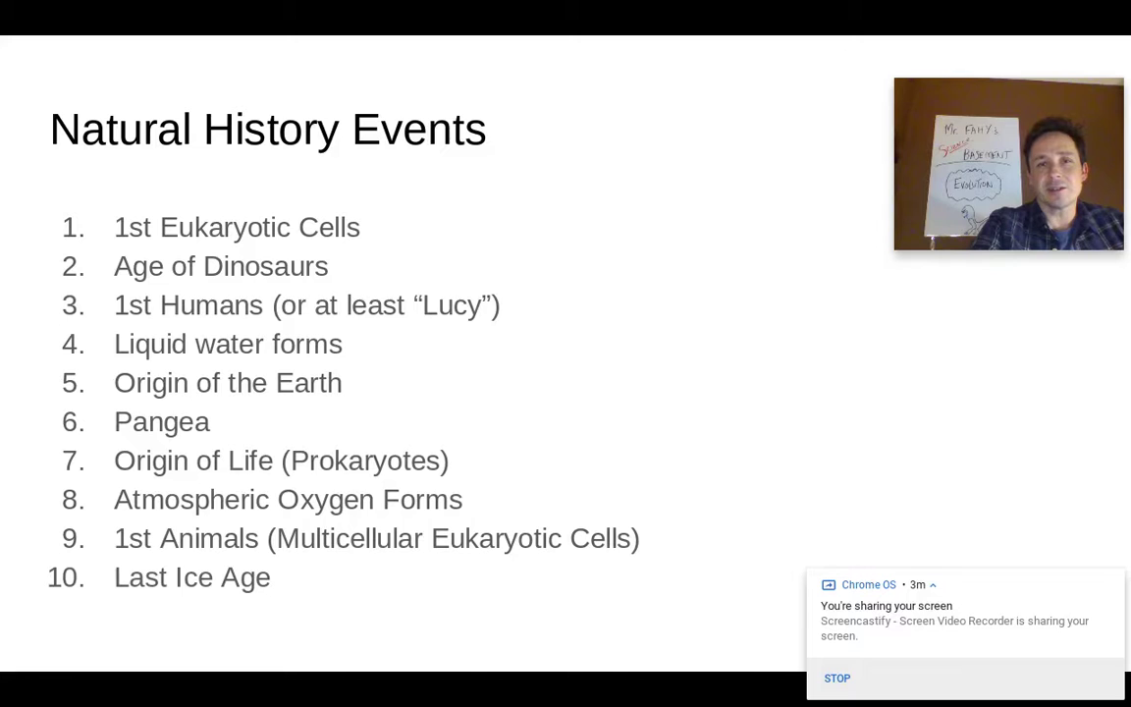
pyautogui.press('Right')
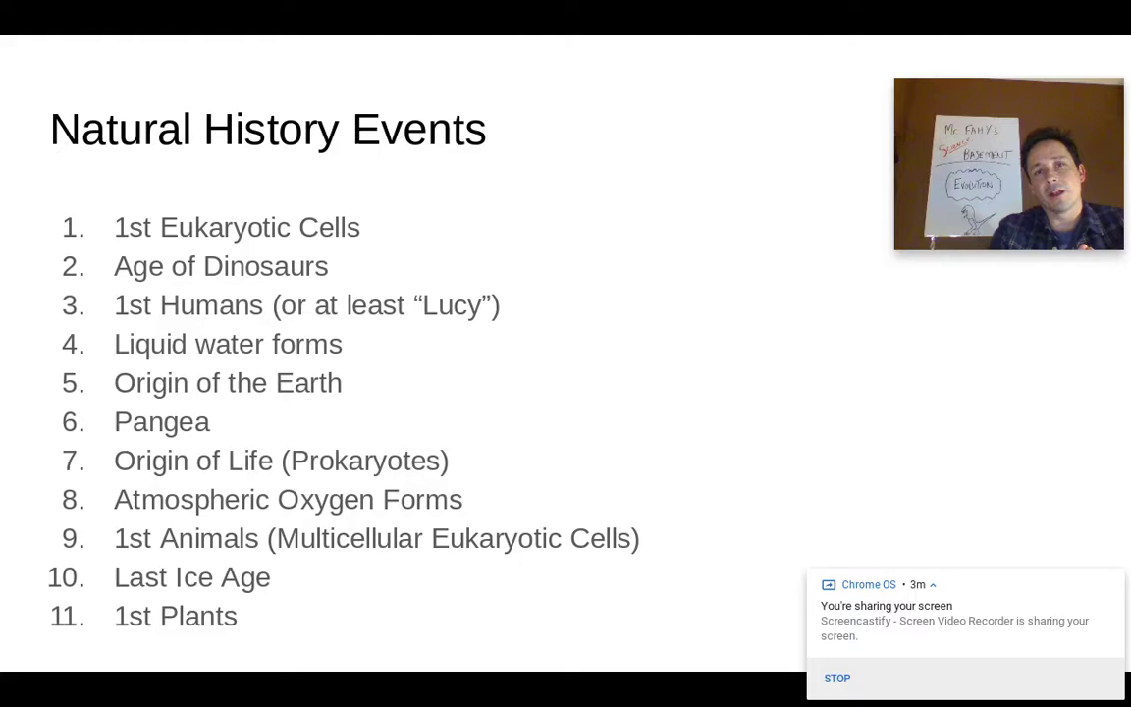
# Exit the slideshow back to the Slides editor
pyautogui.moveTo(85, 658)
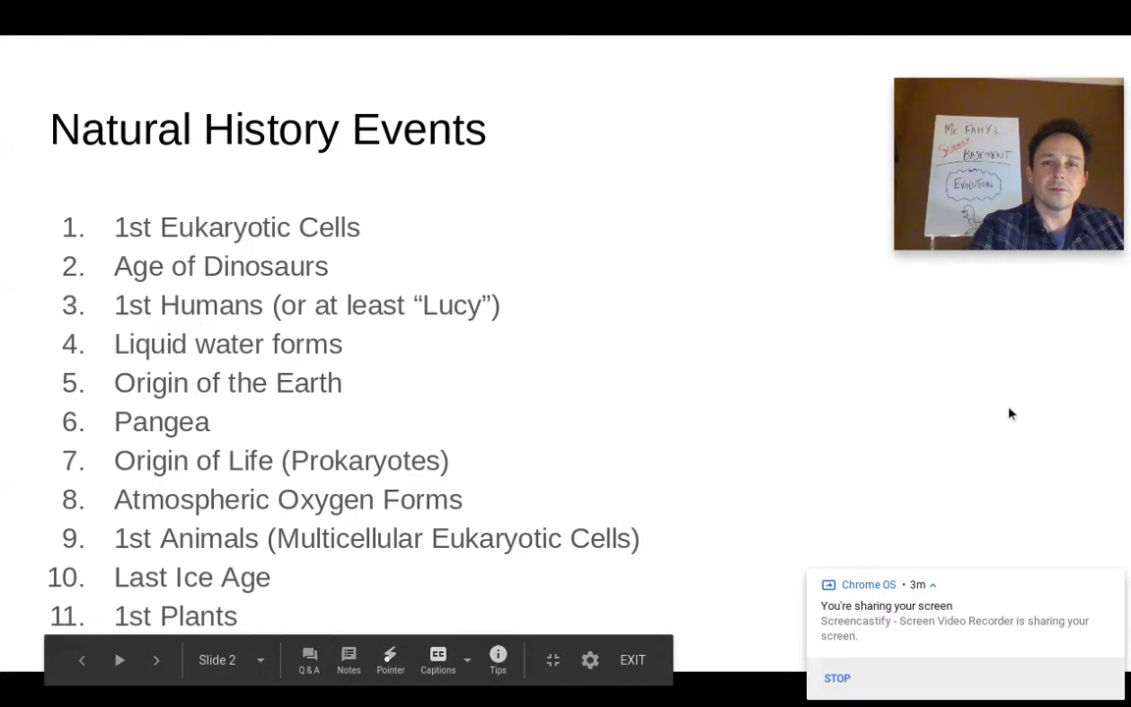
pyautogui.press('Escape')
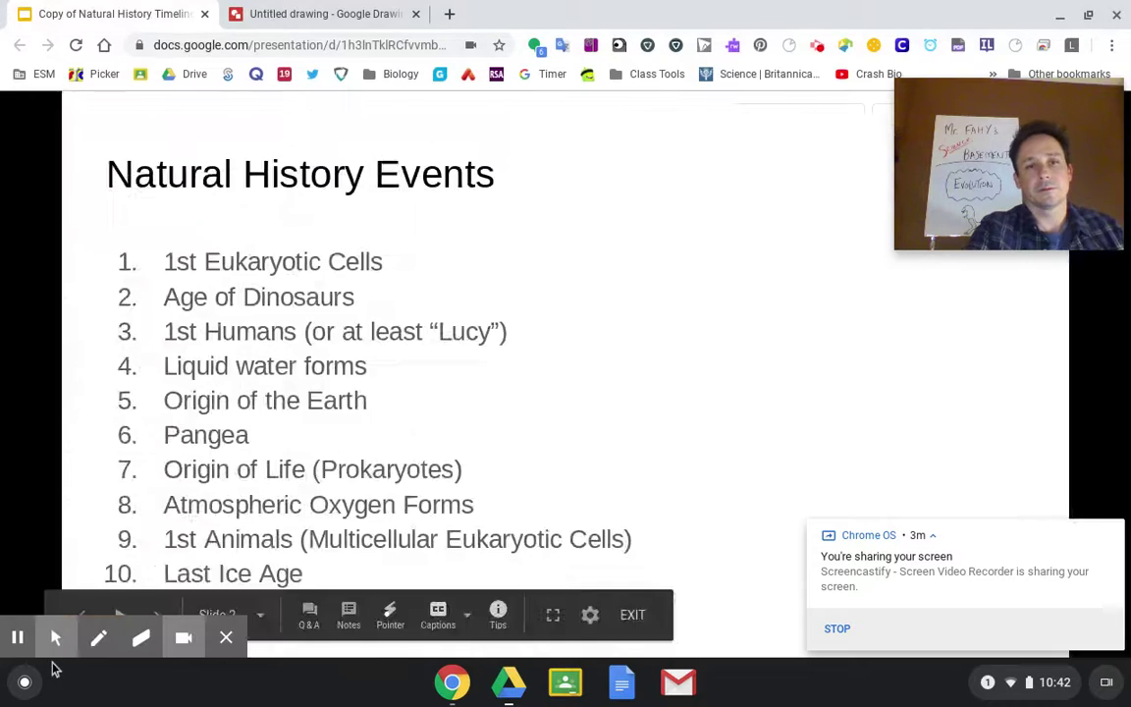
pyautogui.moveTo(22, 639)
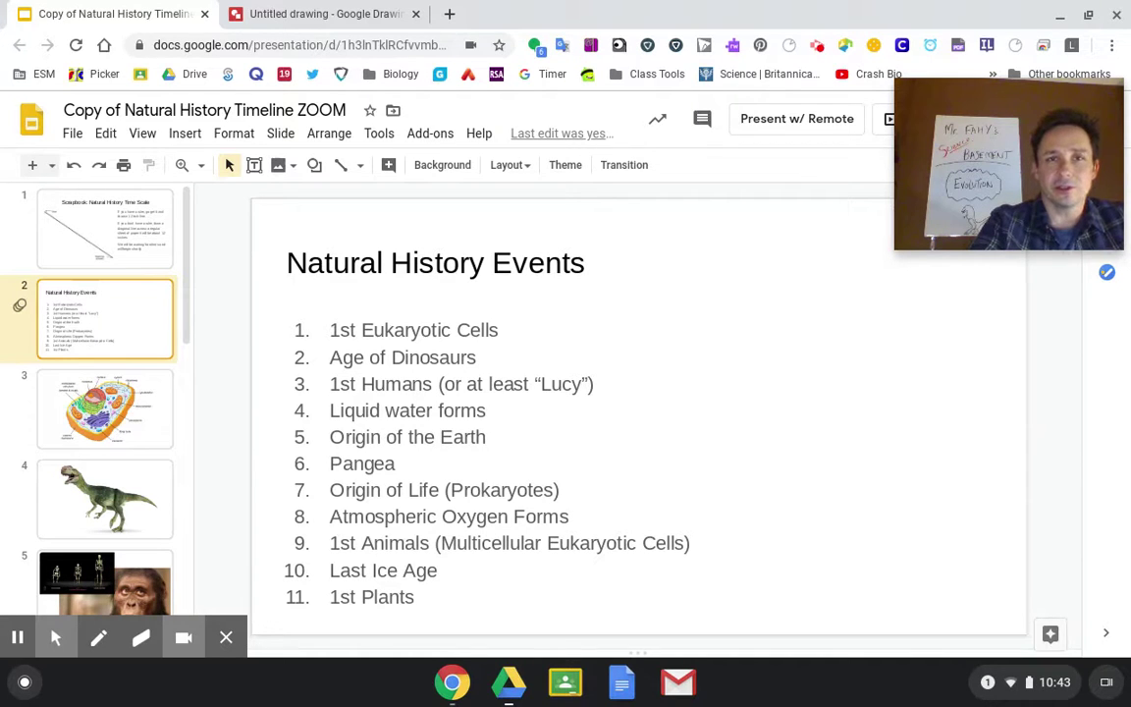
# In the Untitled drawing, drag the ruler onto the diagonal line and nudge its 0 mark onto Today
pyautogui.click(279, 18)
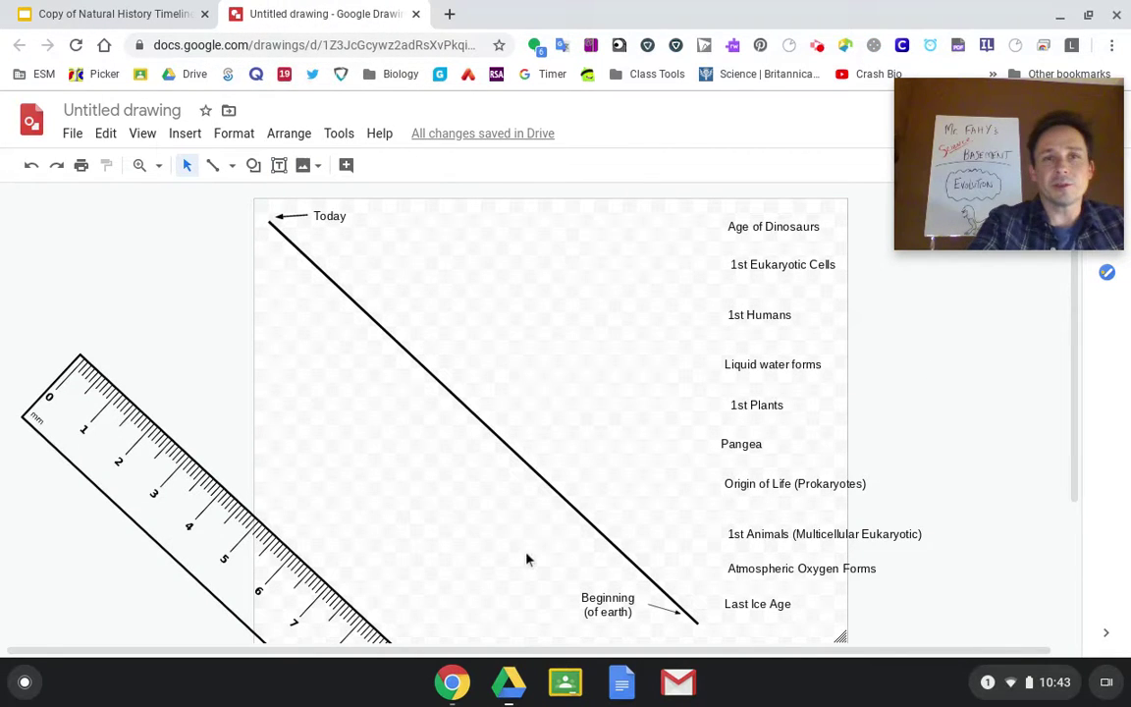
pyautogui.hotkey('alt', 't')
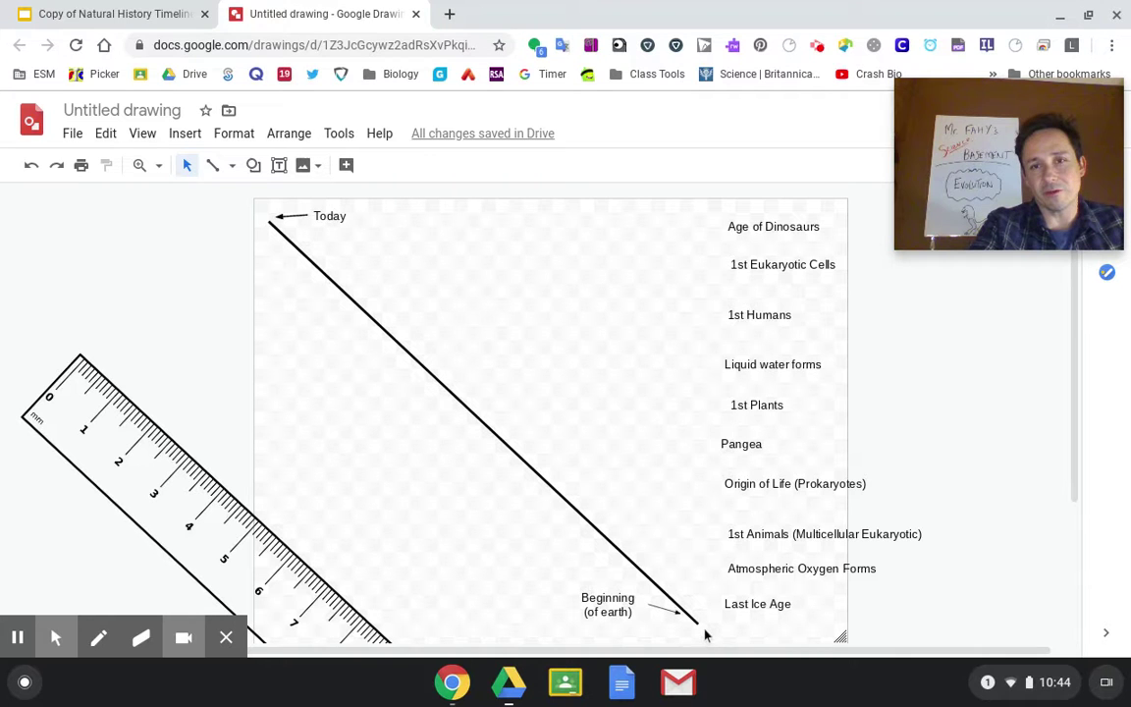
pyautogui.moveTo(305, 588); pyautogui.dragTo(460, 476)
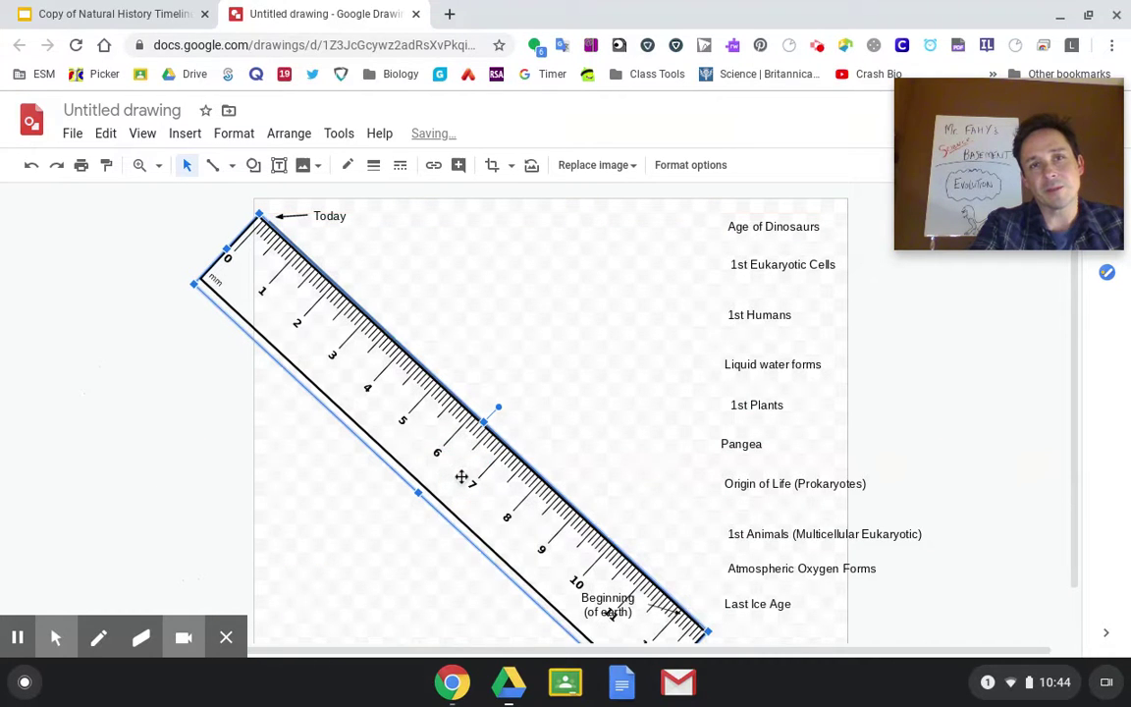
pyautogui.click(263, 491)
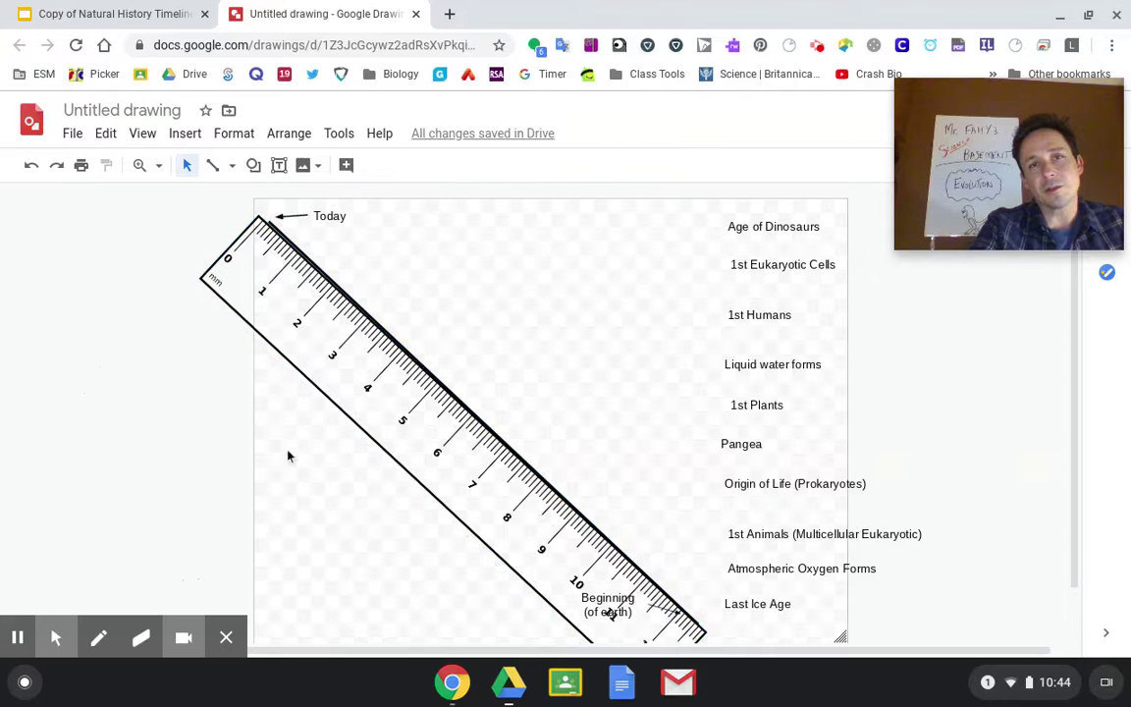
pyautogui.click(280, 265)
pyautogui.moveTo(282, 268); pyautogui.dragTo(290, 273)
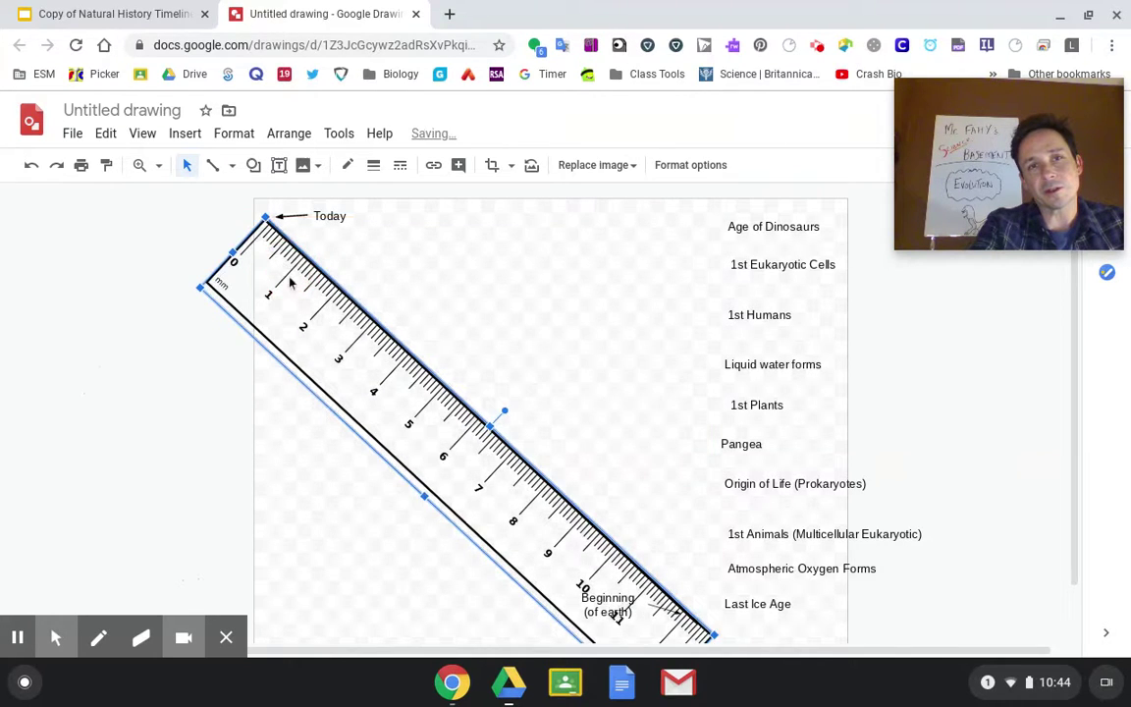
pyautogui.click(340, 240)
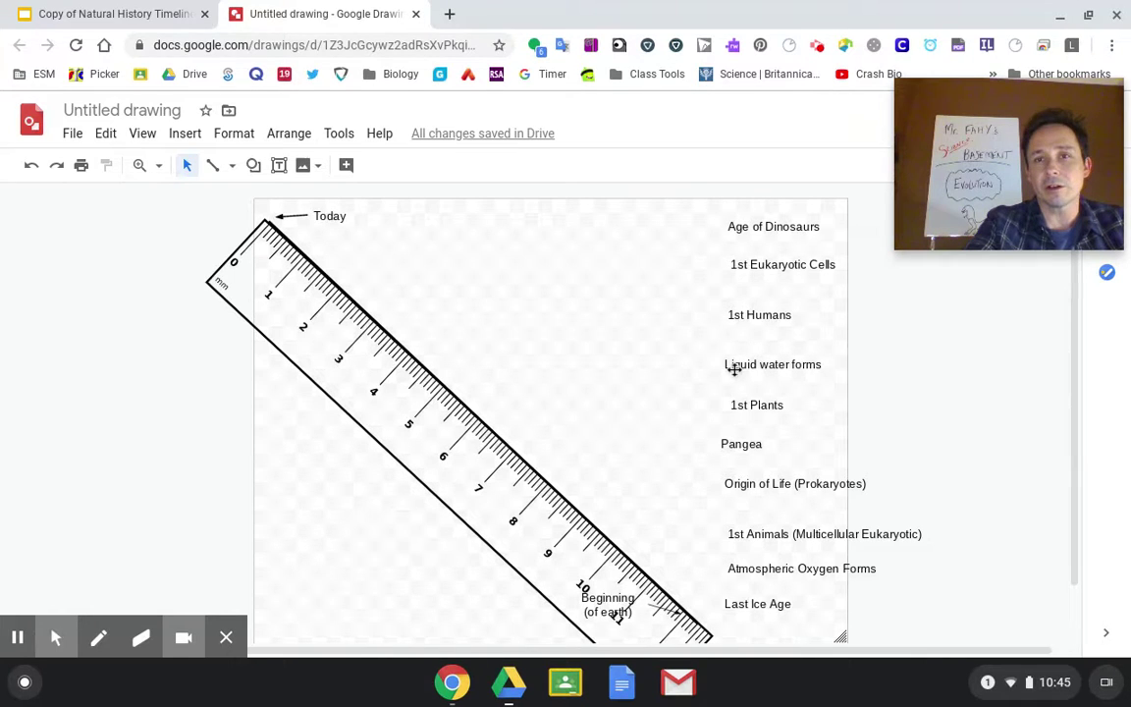
# Drag the Liquid water forms label down beside the ruler's 9–10 marks
pyautogui.moveTo(734, 368); pyautogui.dragTo(659, 524)
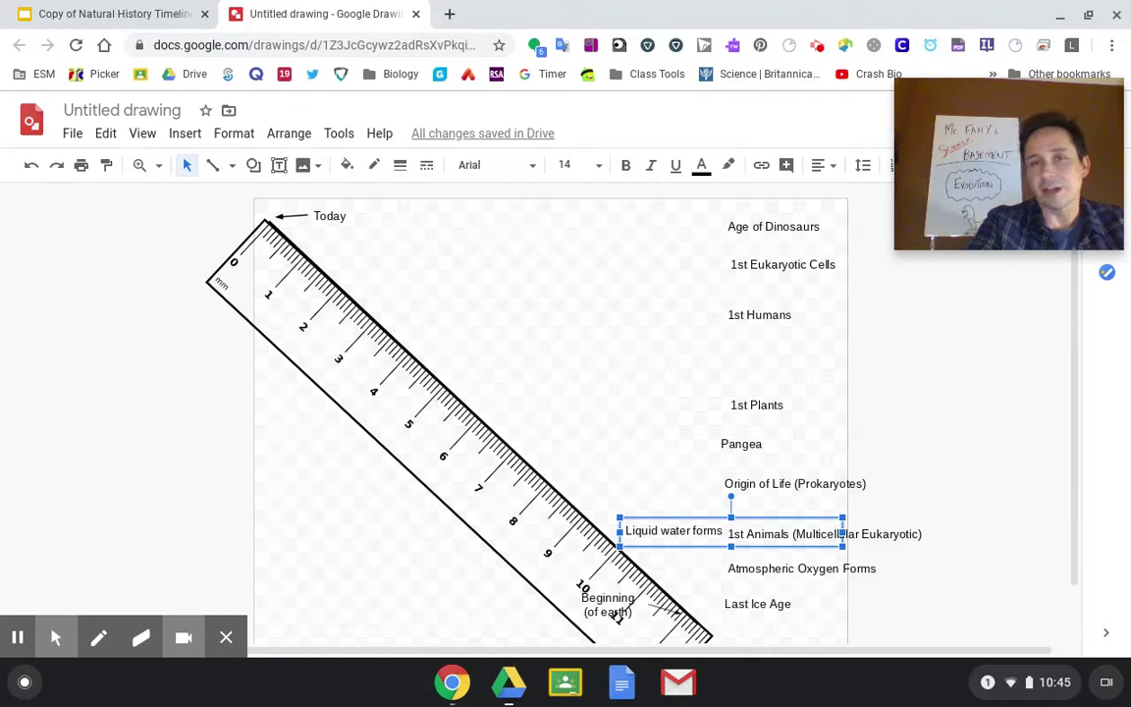
# Drag Origin of Life (Prokaryotes) from the right column to the ruler's 7 mark, then deselect
pyautogui.click(766, 483)
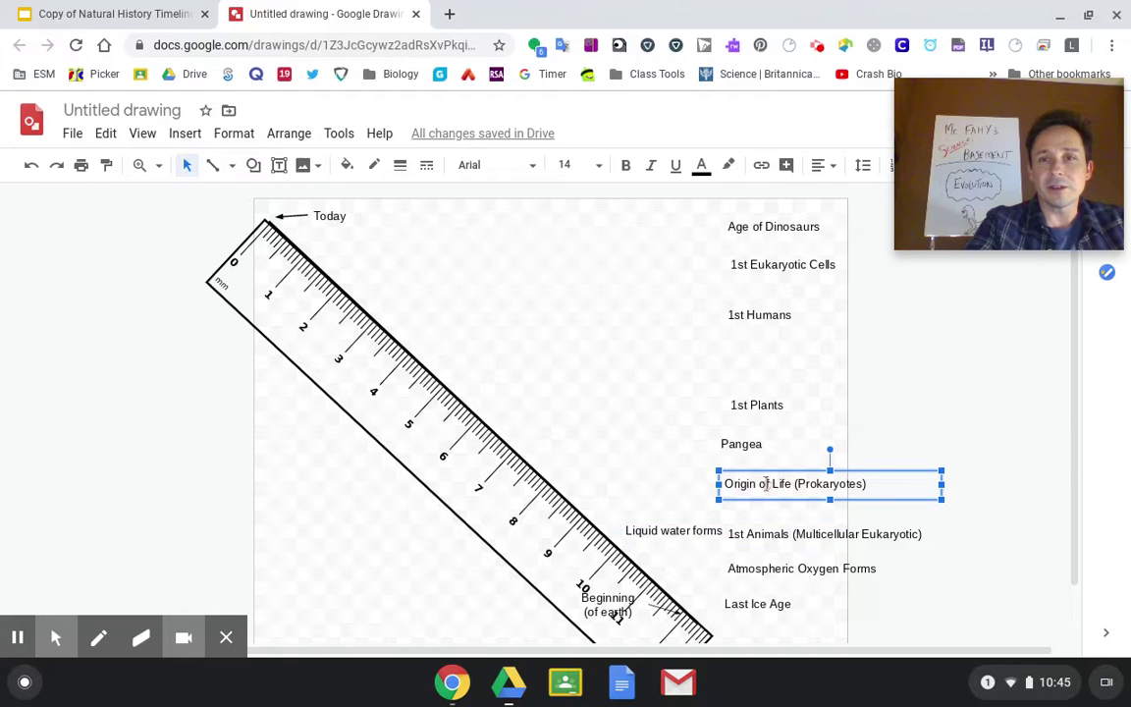
pyautogui.moveTo(772, 474); pyautogui.dragTo(613, 451)
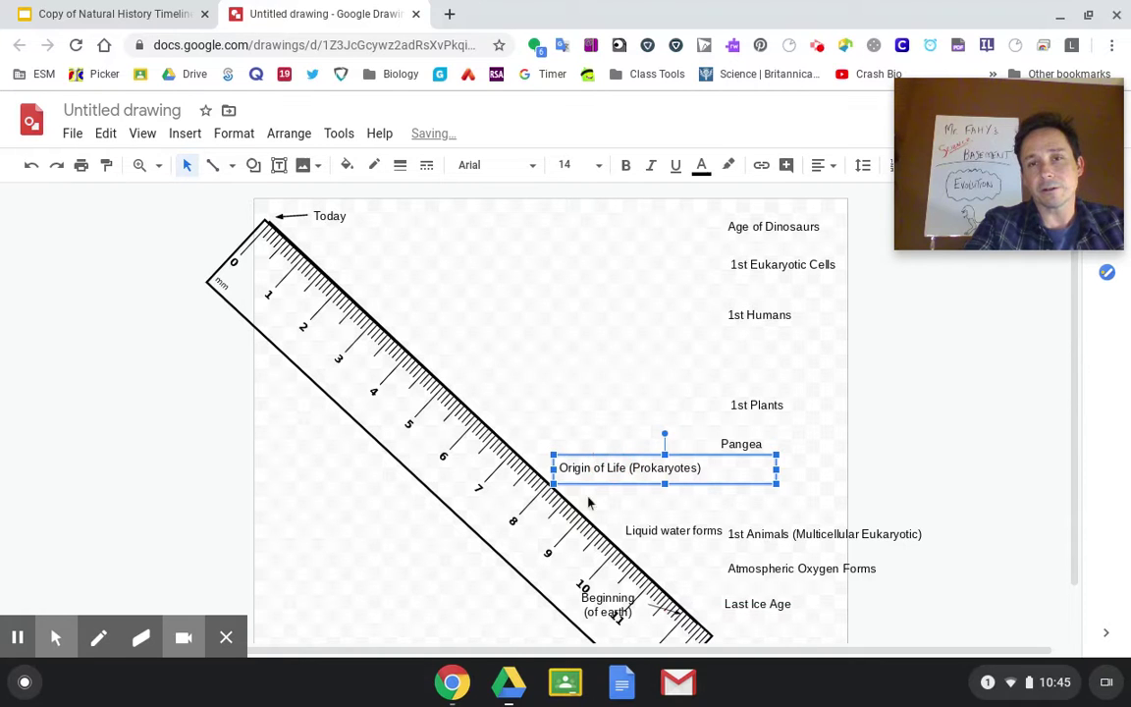
pyautogui.click(648, 359)
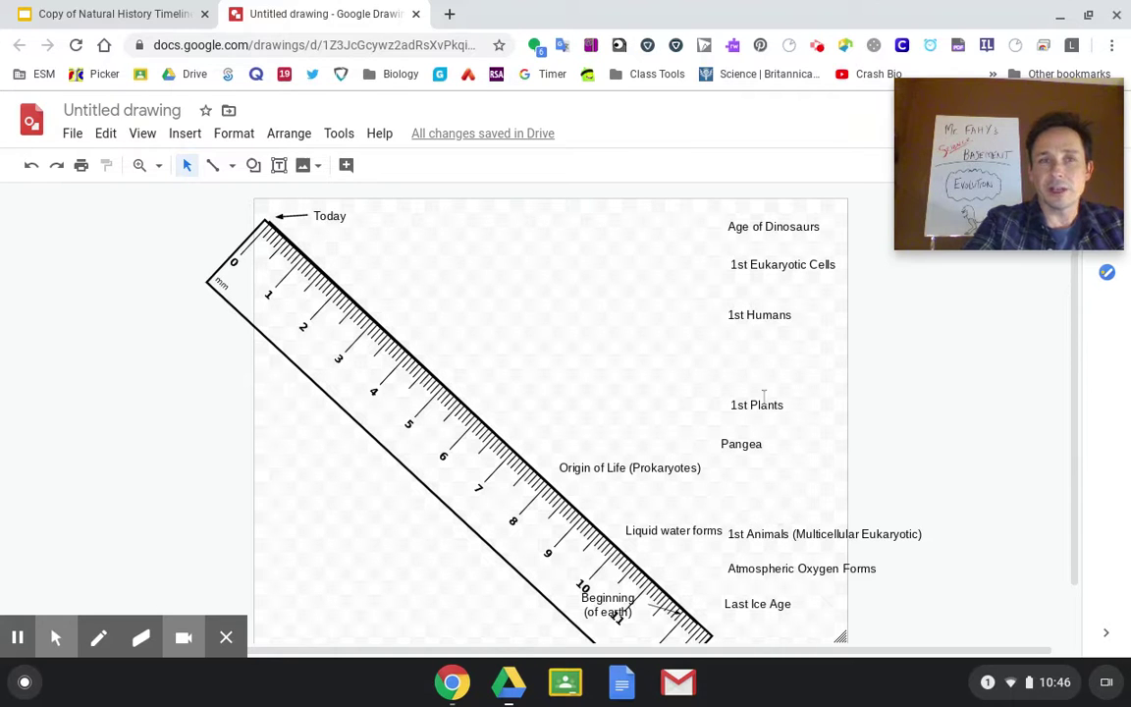
# Put Atmospheric Oxygen Forms beside the ruler near mark 5; swap 1st Animals and 1st Eukaryotic Cells
pyautogui.click(779, 555)
pyautogui.moveTo(669, 468); pyautogui.dragTo(524, 371)
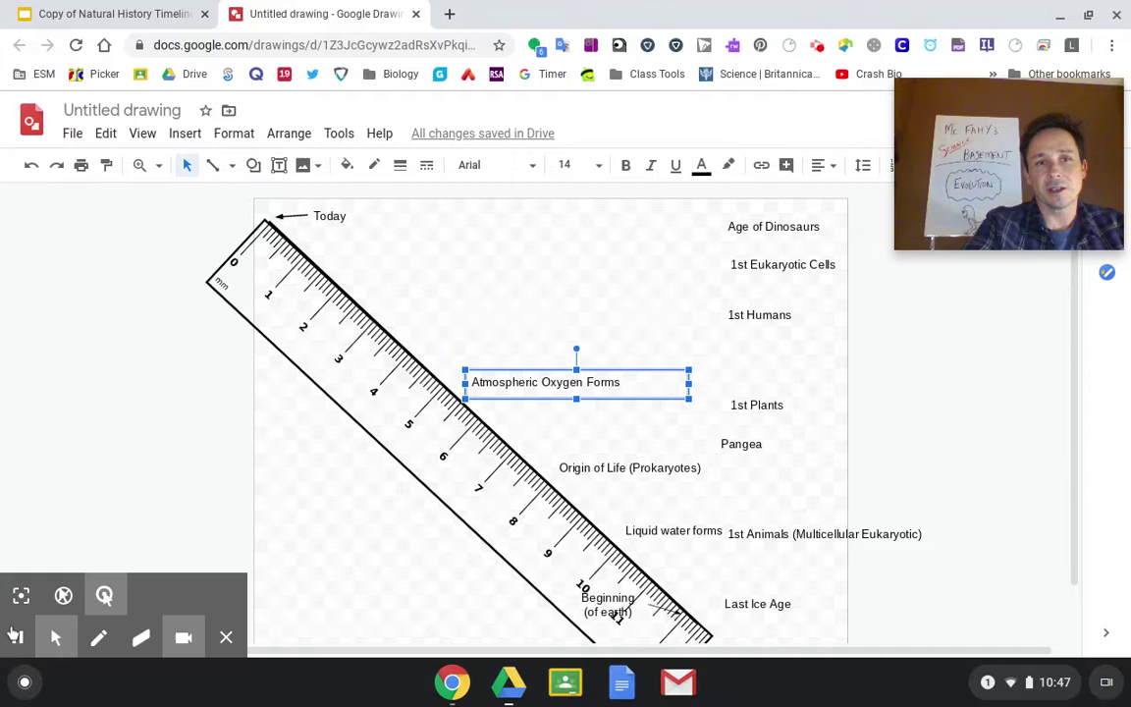
pyautogui.click(18, 637)
pyautogui.click(19, 639)
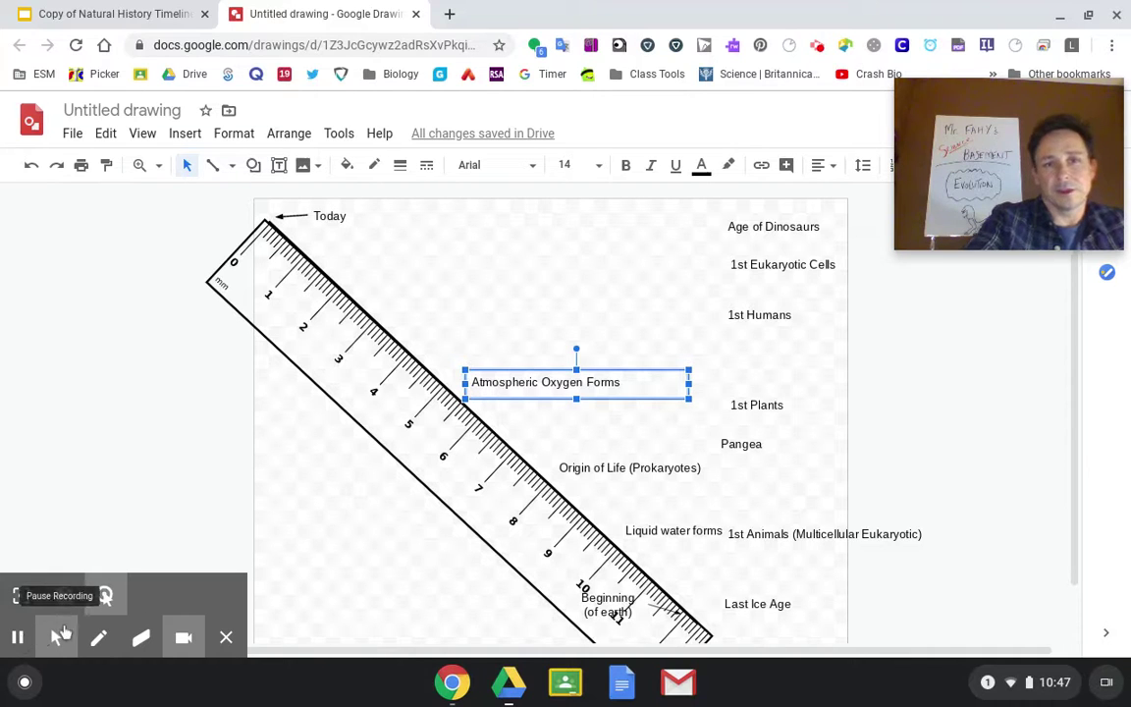
pyautogui.click(18, 638)
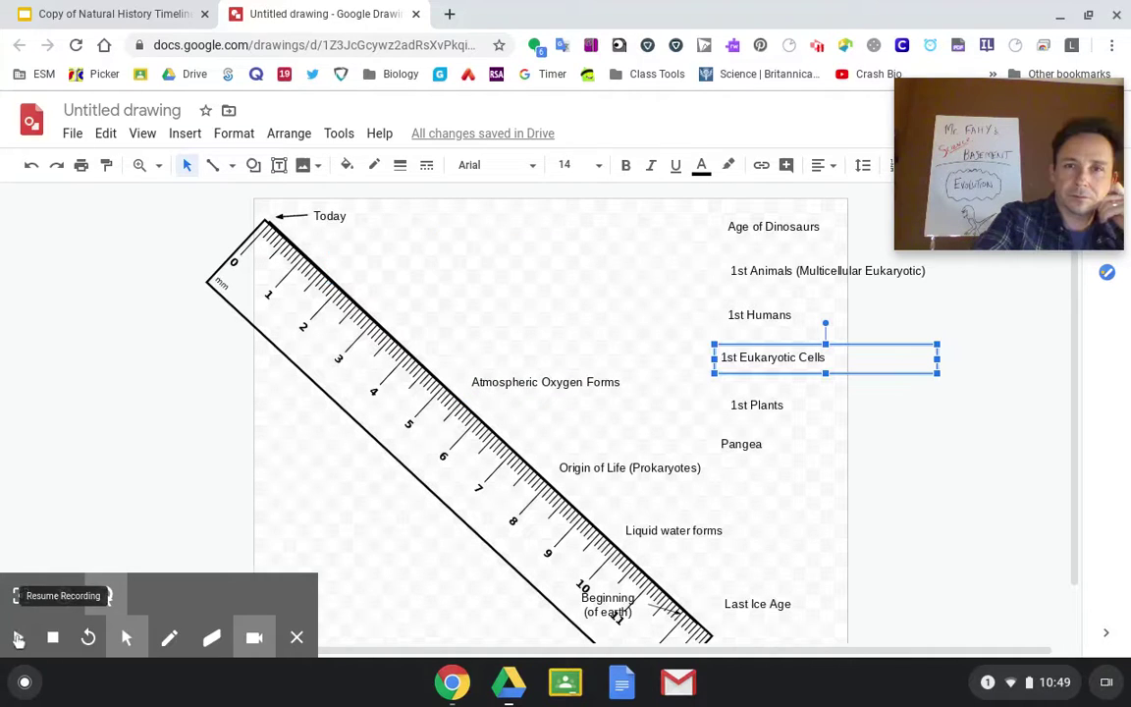
pyautogui.click(18, 638)
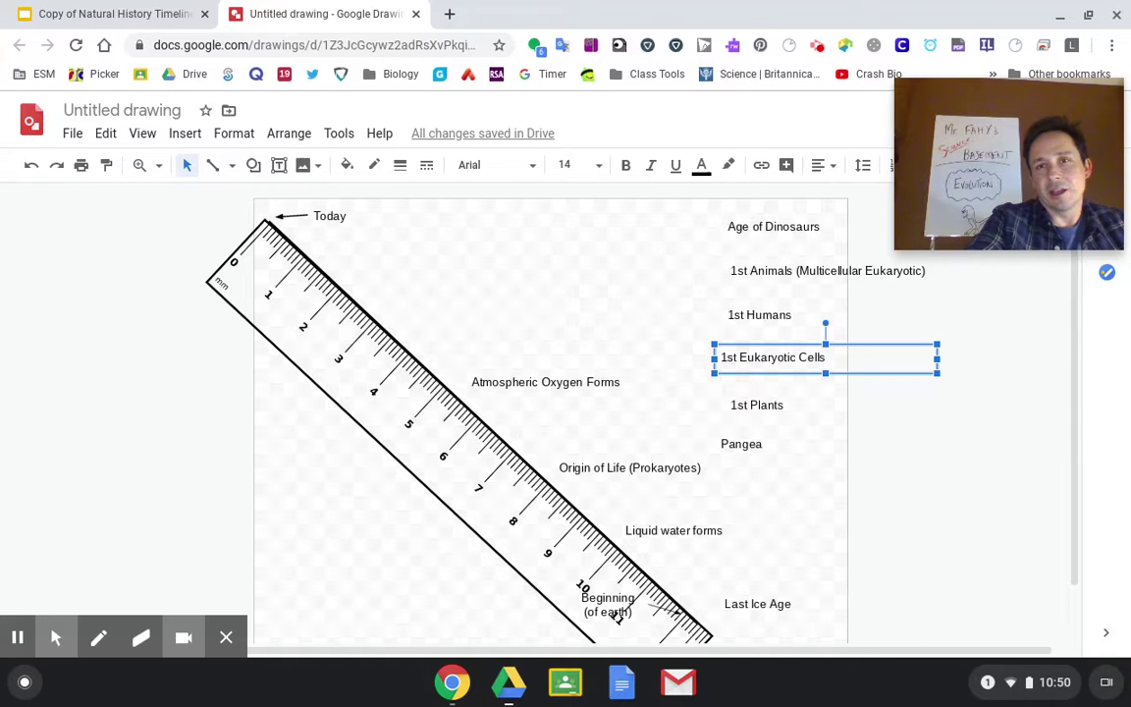
# Set 1st Eukaryotic Cells against the ruler between marks 1 and 2; bring 1st Animals leftward
pyautogui.moveTo(779, 339); pyautogui.dragTo(526, 330)
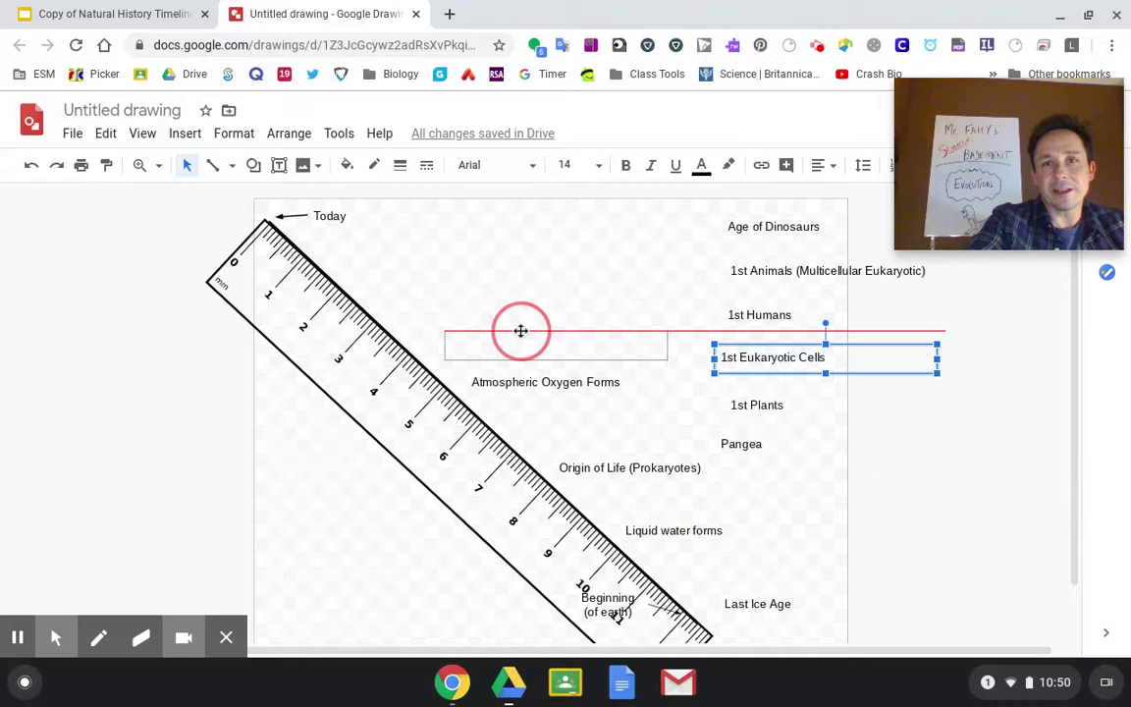
pyautogui.moveTo(520, 331); pyautogui.dragTo(451, 281)
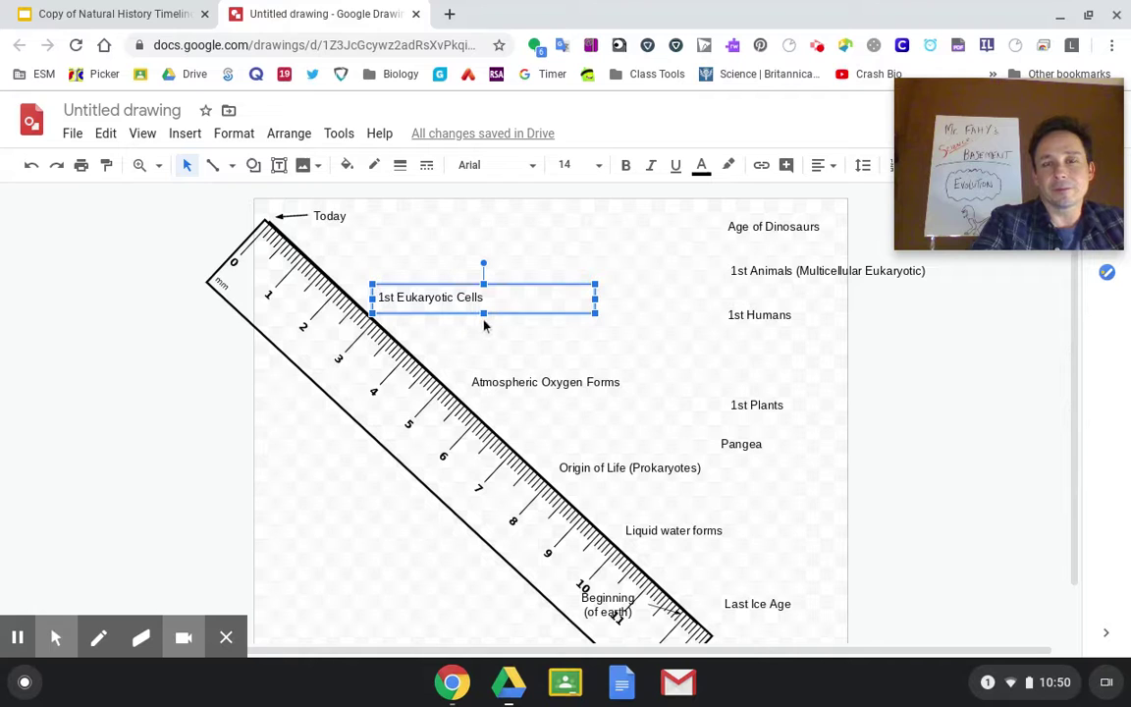
pyautogui.click(18, 638)
pyautogui.click(17, 638)
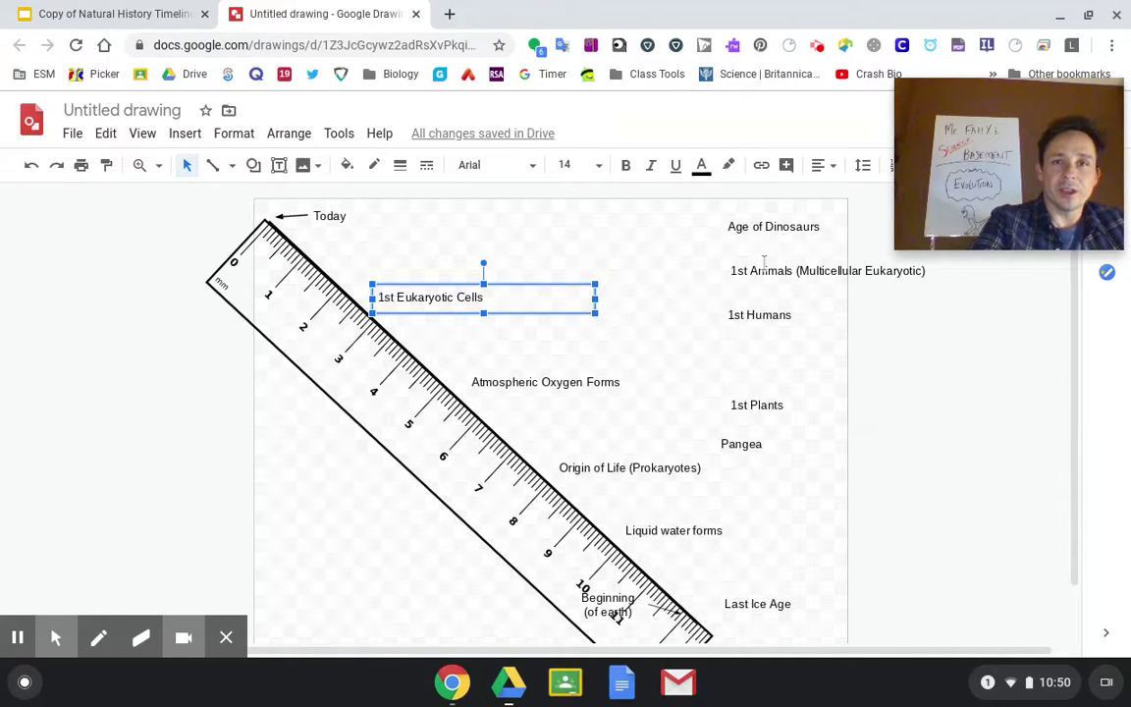
pyautogui.moveTo(761, 271); pyautogui.dragTo(392, 269)
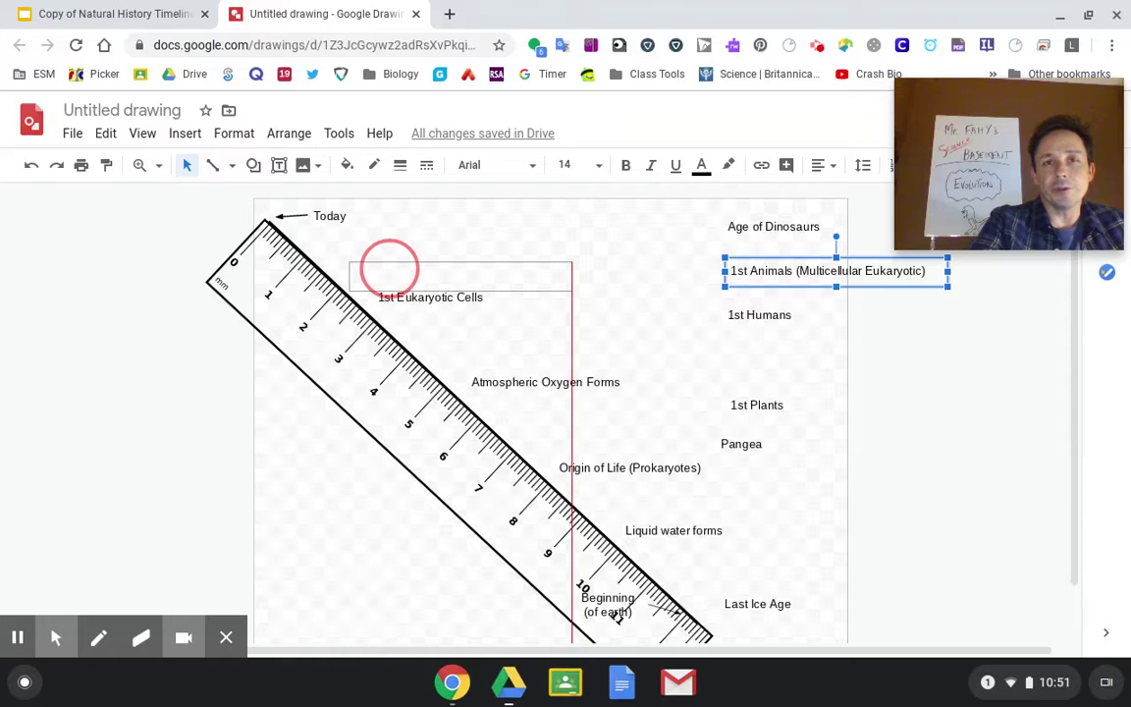
# Drop 1st Animals (Multicellular Eukaryotic) between the ruler's 0 and 1 marks, above 1st Eukaryotic Cells
pyautogui.moveTo(389, 267); pyautogui.dragTo(372, 252)
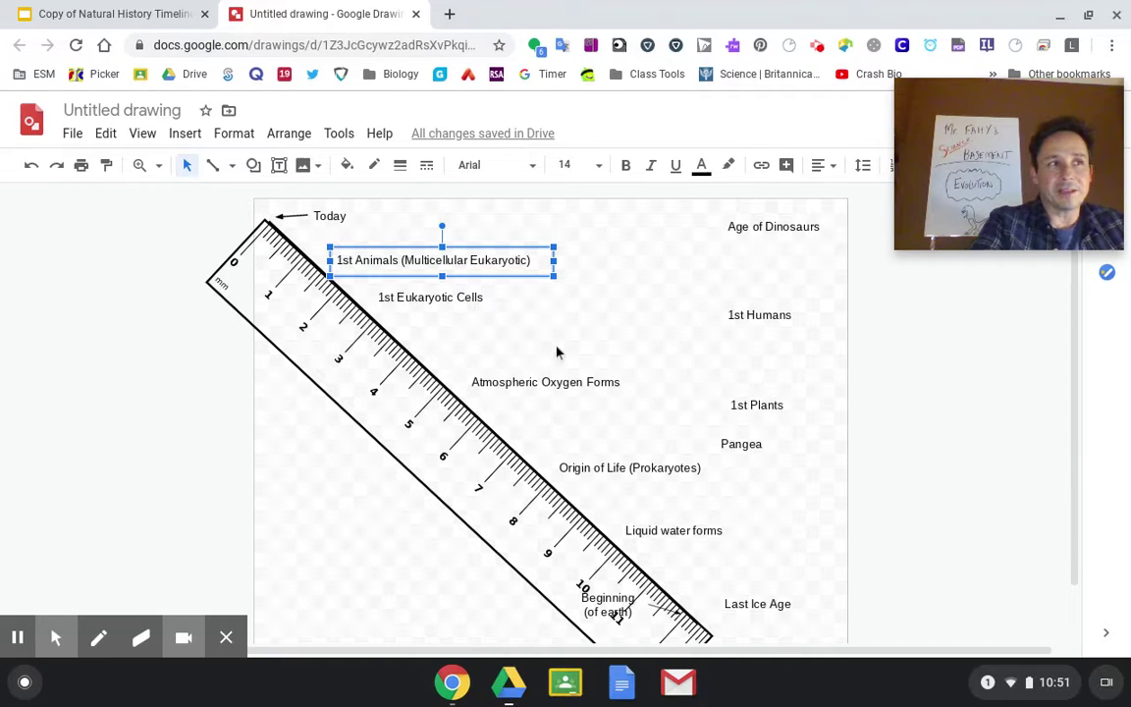
pyautogui.click(750, 403)
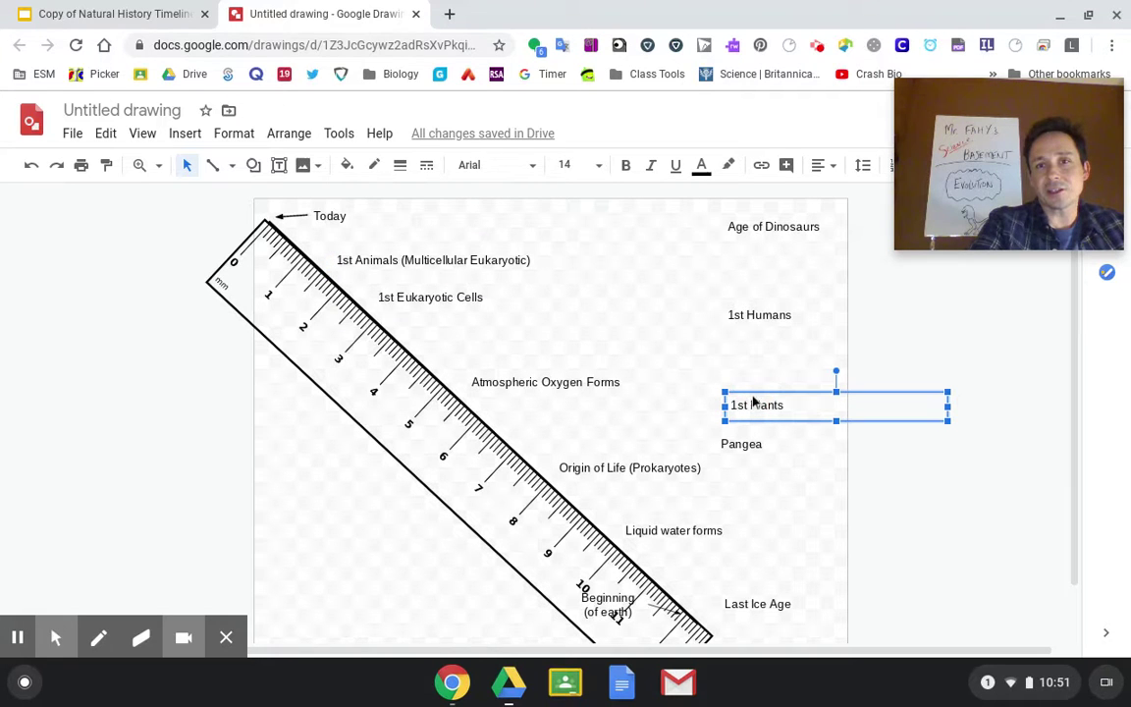
# Move 1st Plants up against the ruler above 1st Animals, close to Today
pyautogui.moveTo(756, 393); pyautogui.dragTo(349, 235)
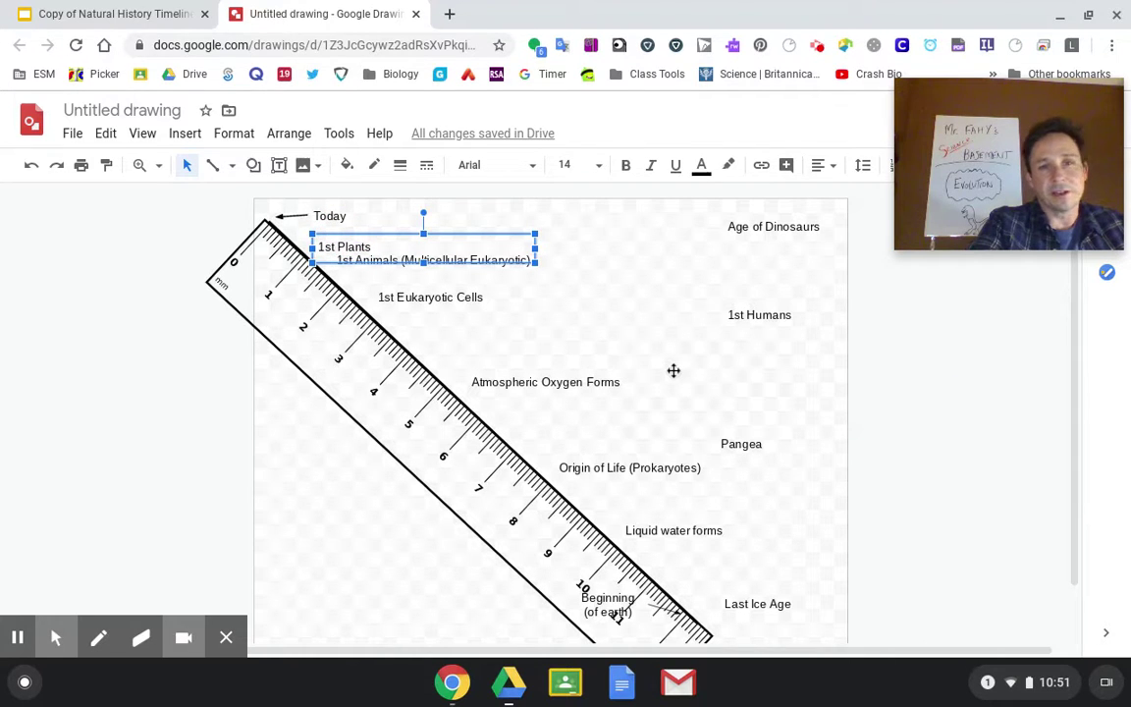
pyautogui.click(584, 311)
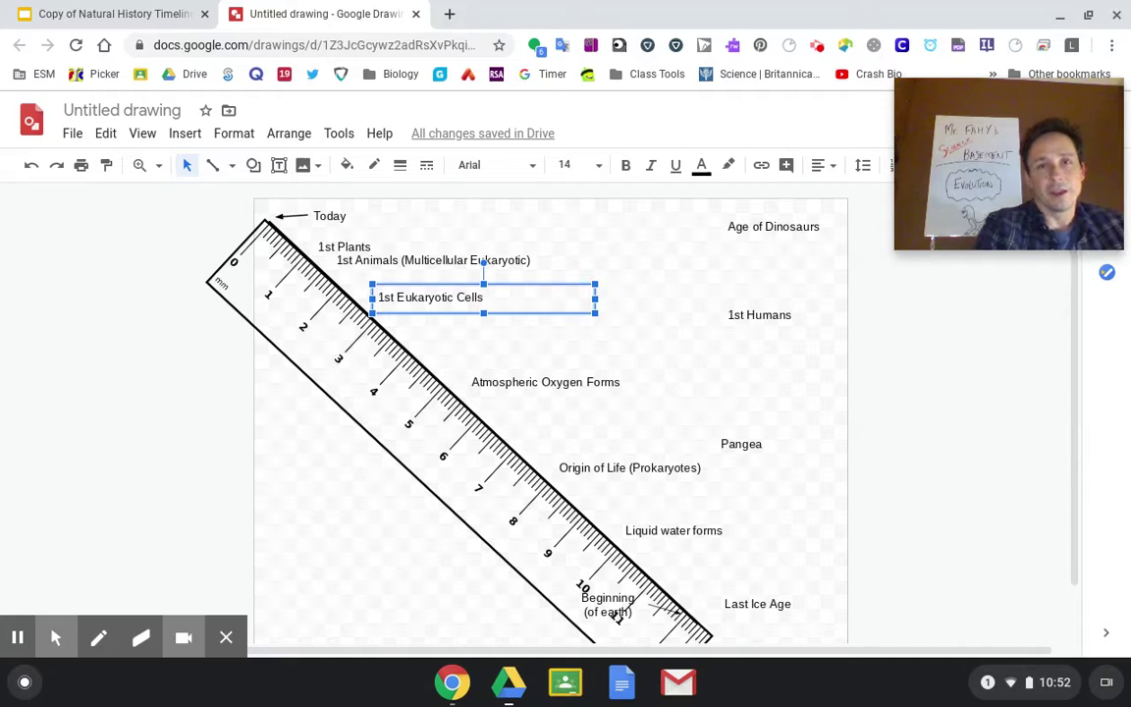
pyautogui.moveTo(56, 638)
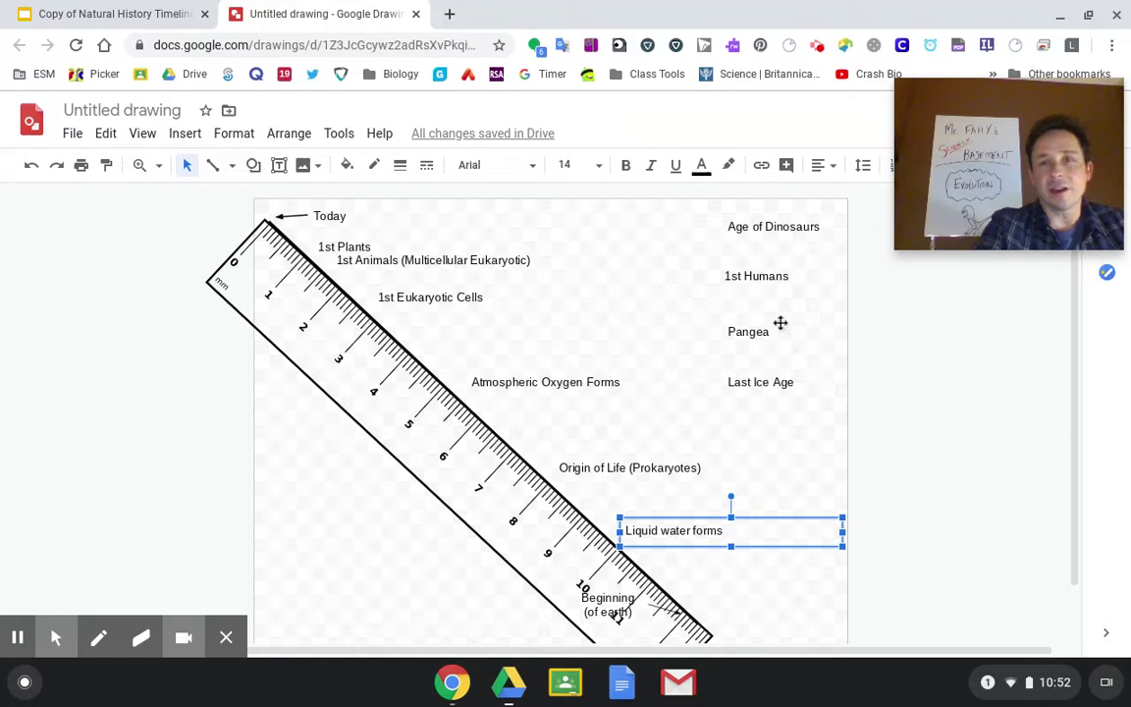
# Drag Pangea to the top of the ruler, between Today and 1st Plants, then deselect it
pyautogui.click(749, 319)
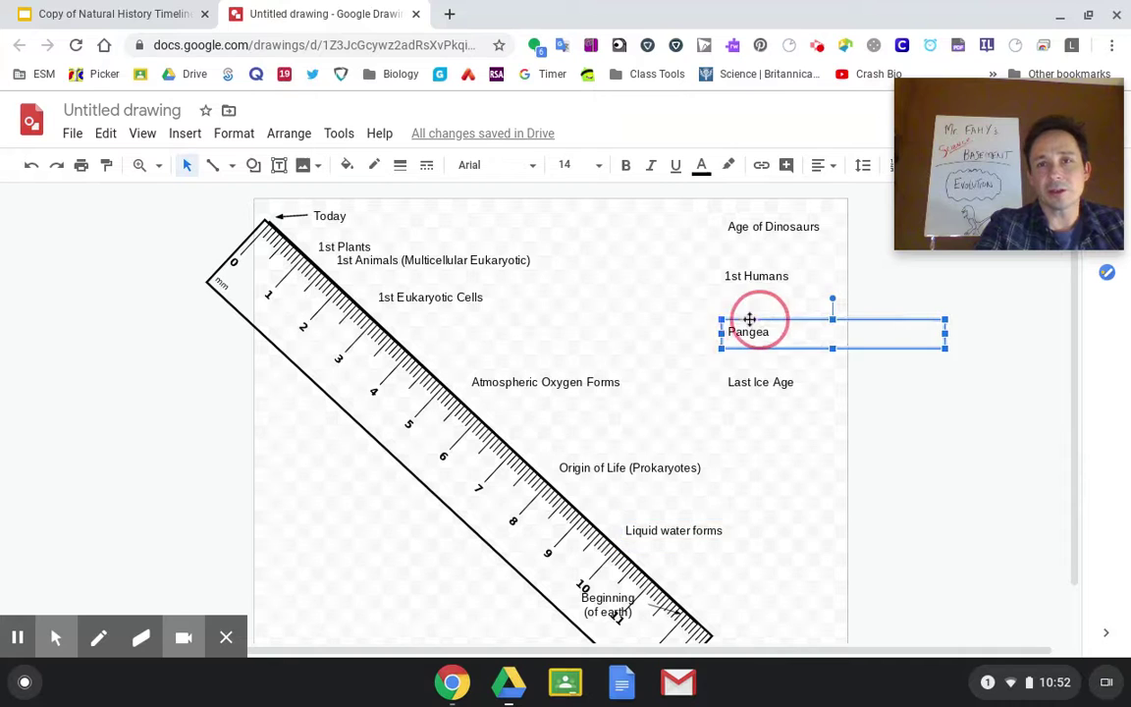
pyautogui.moveTo(749, 319); pyautogui.dragTo(340, 222)
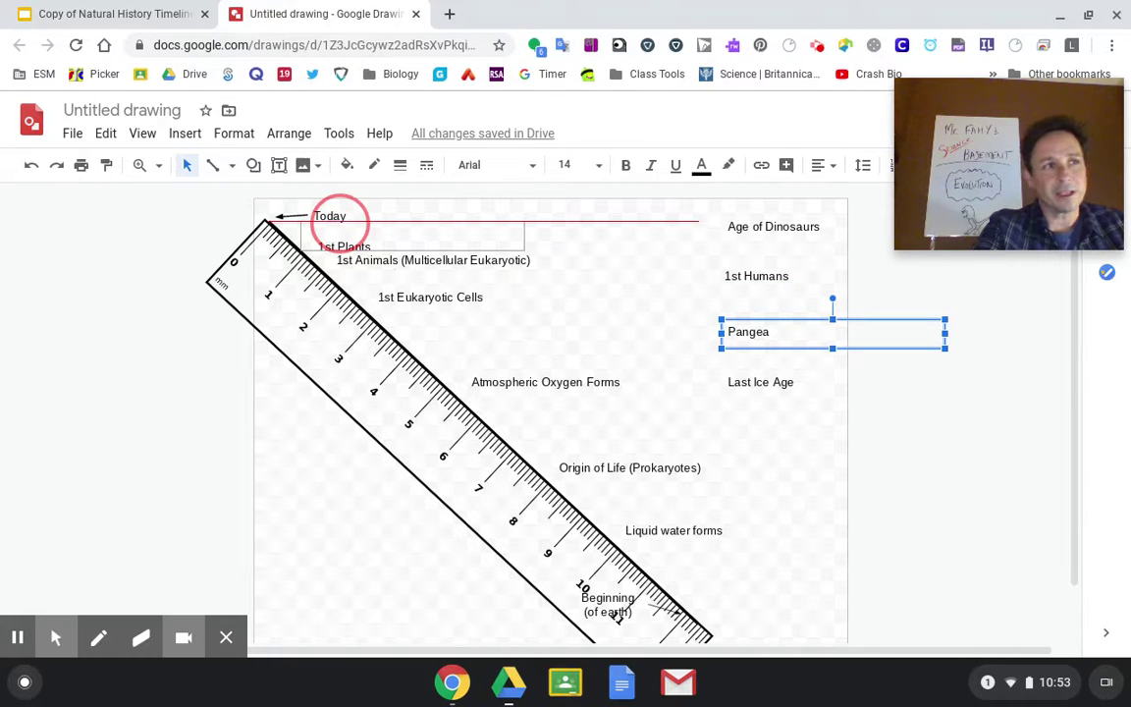
pyautogui.moveTo(340, 221); pyautogui.dragTo(340, 222)
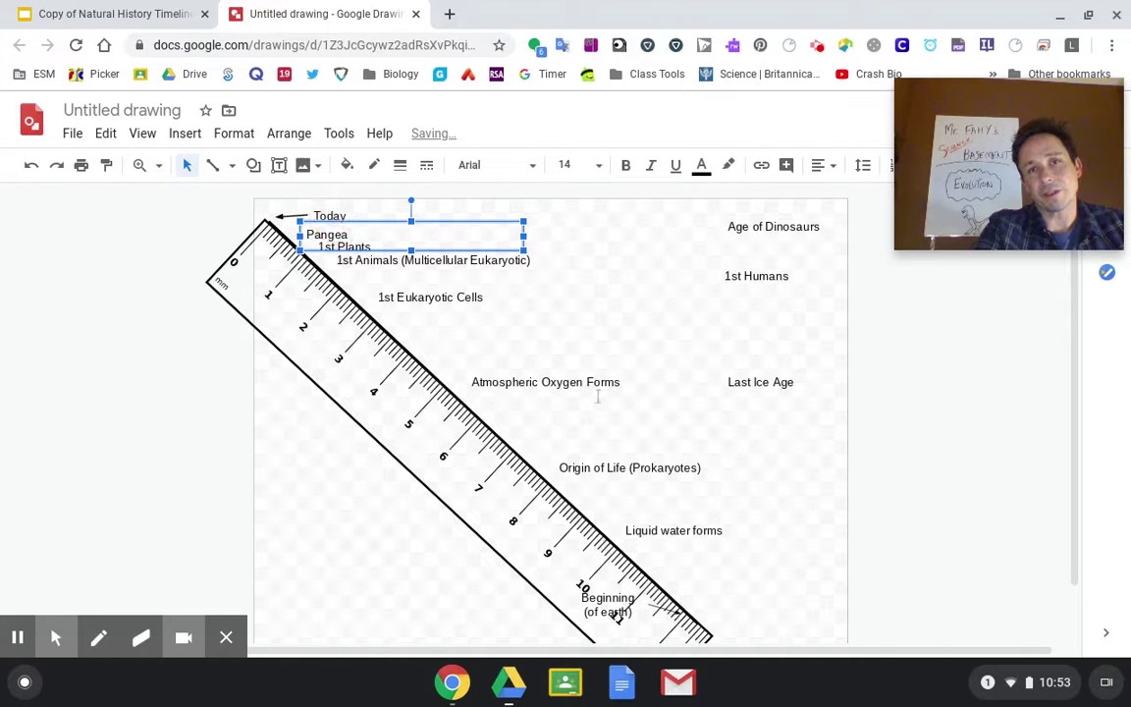
pyautogui.click(252, 218)
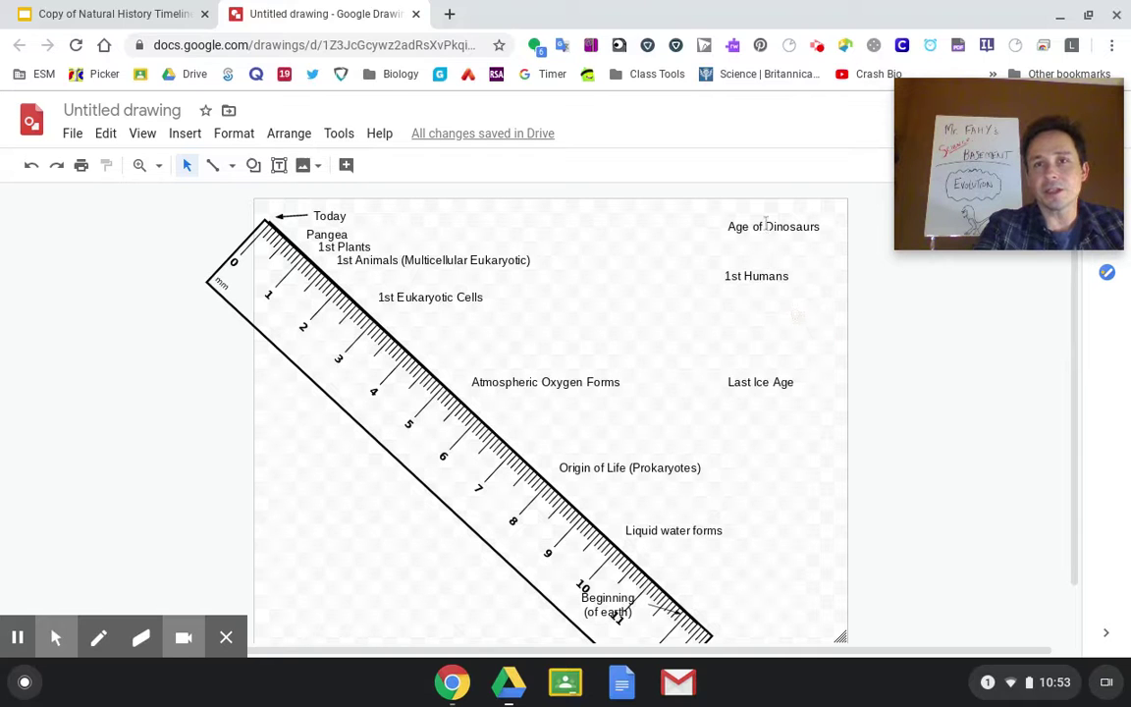
# Move the 'Age of Dinosaurs' label up the ruler, just below the Today arrow and above 'Pangea'
pyautogui.moveTo(724, 230); pyautogui.dragTo(336, 211)
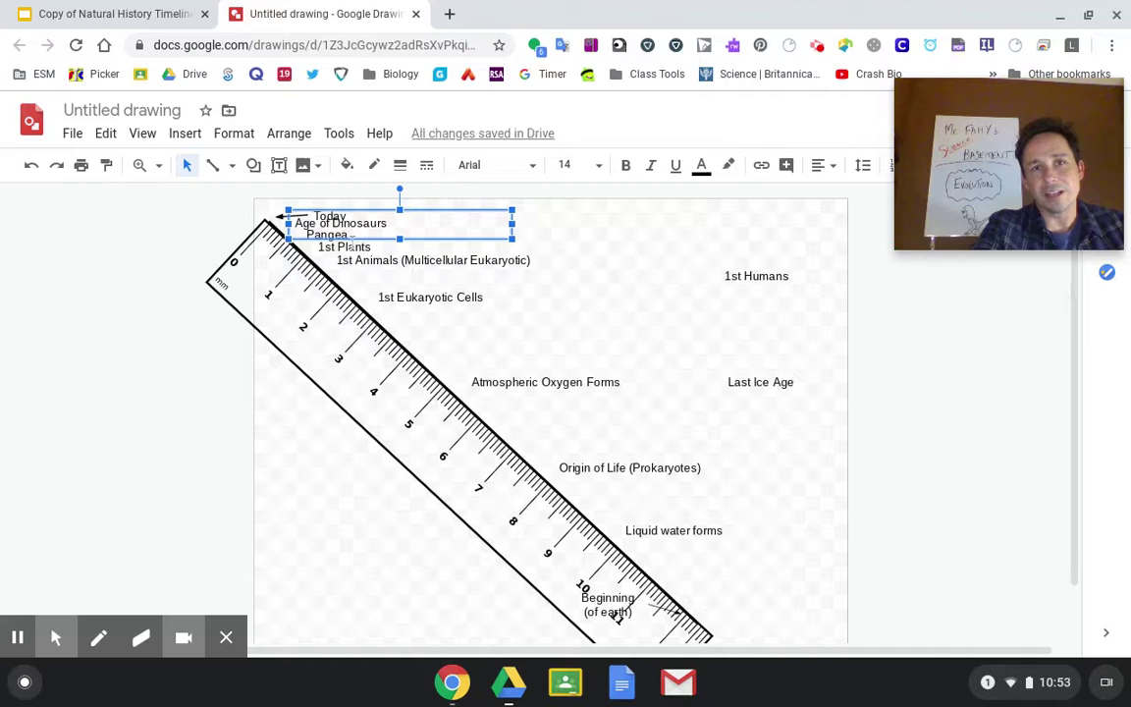
pyautogui.click(770, 463)
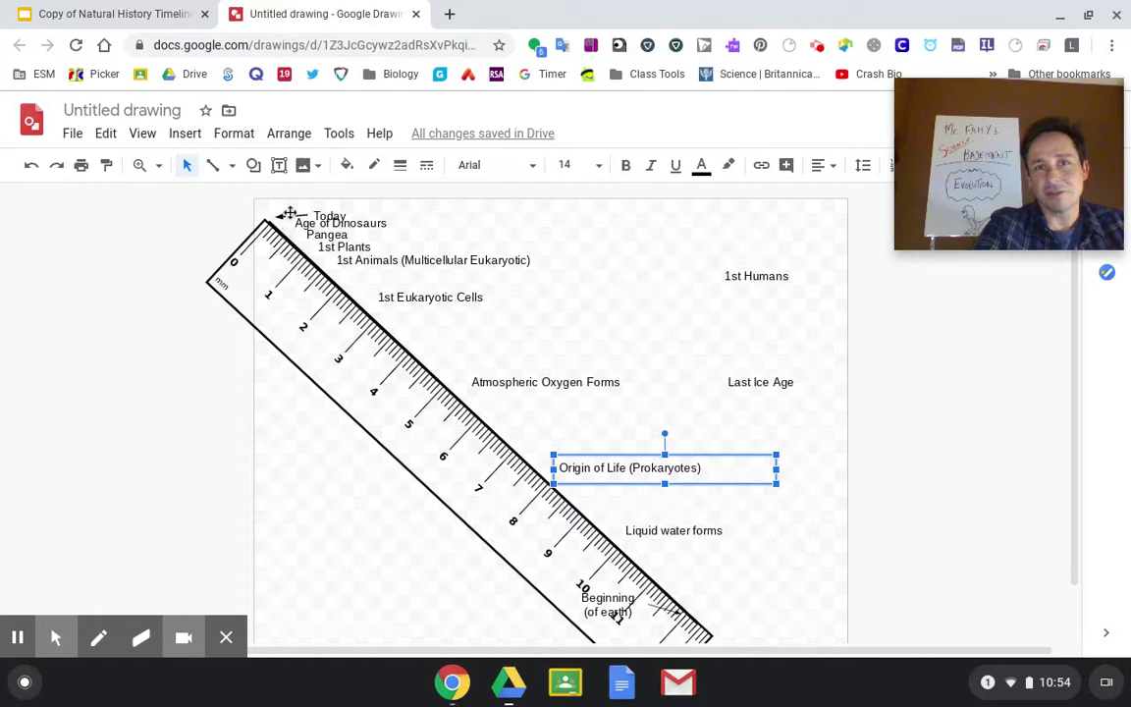
pyautogui.moveTo(764, 267); pyautogui.dragTo(316, 199)
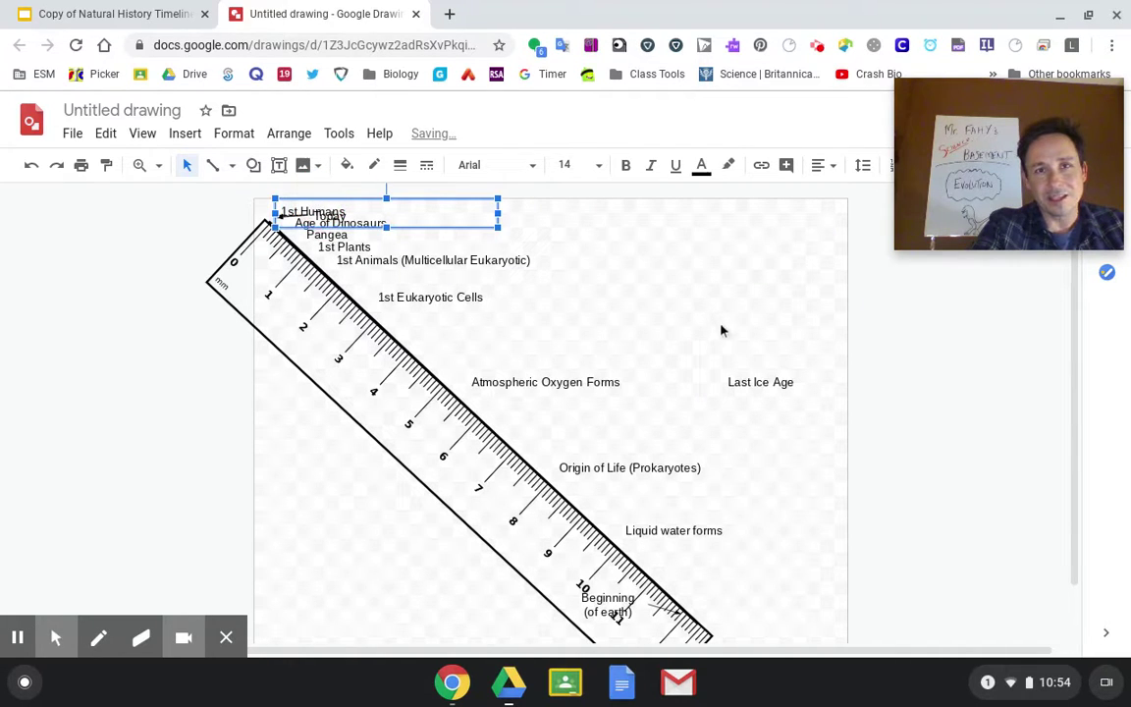
pyautogui.click(677, 333)
pyautogui.click(764, 377)
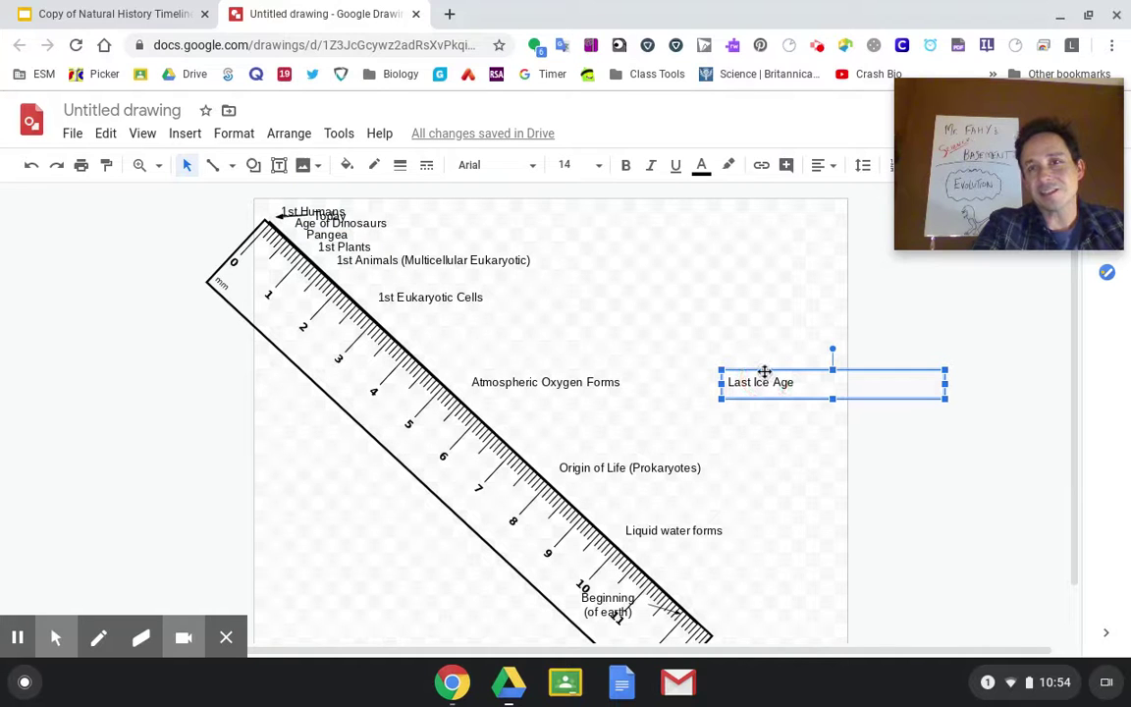
pyautogui.moveTo(764, 377); pyautogui.dragTo(332, 200)
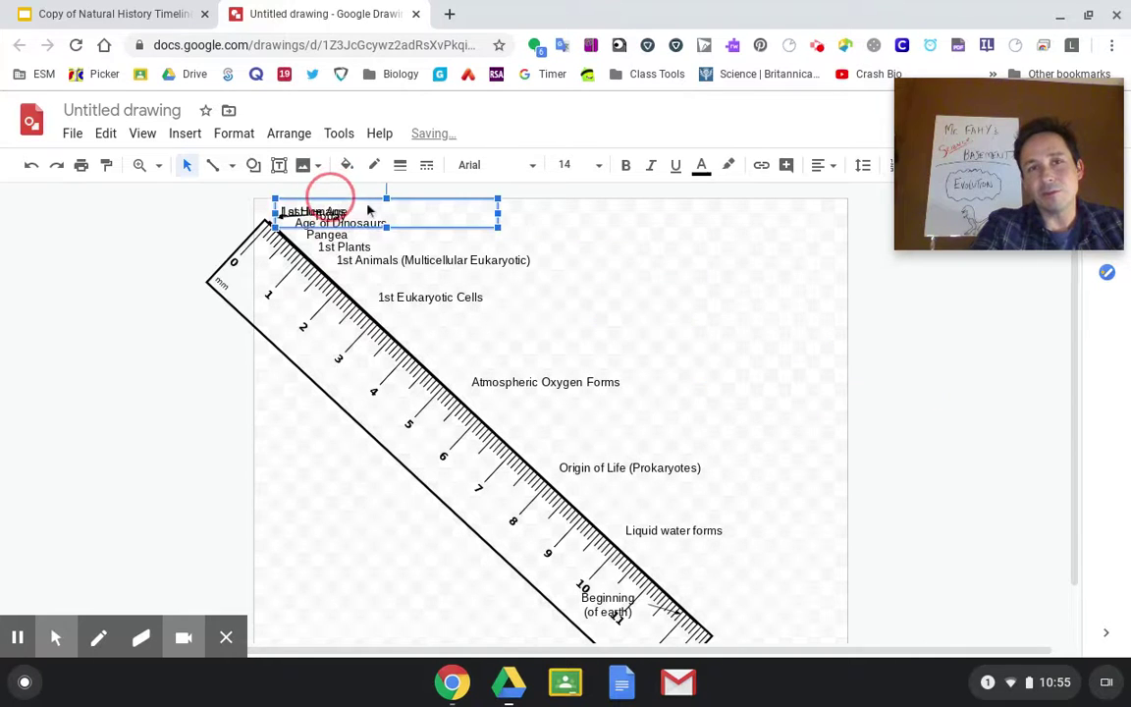